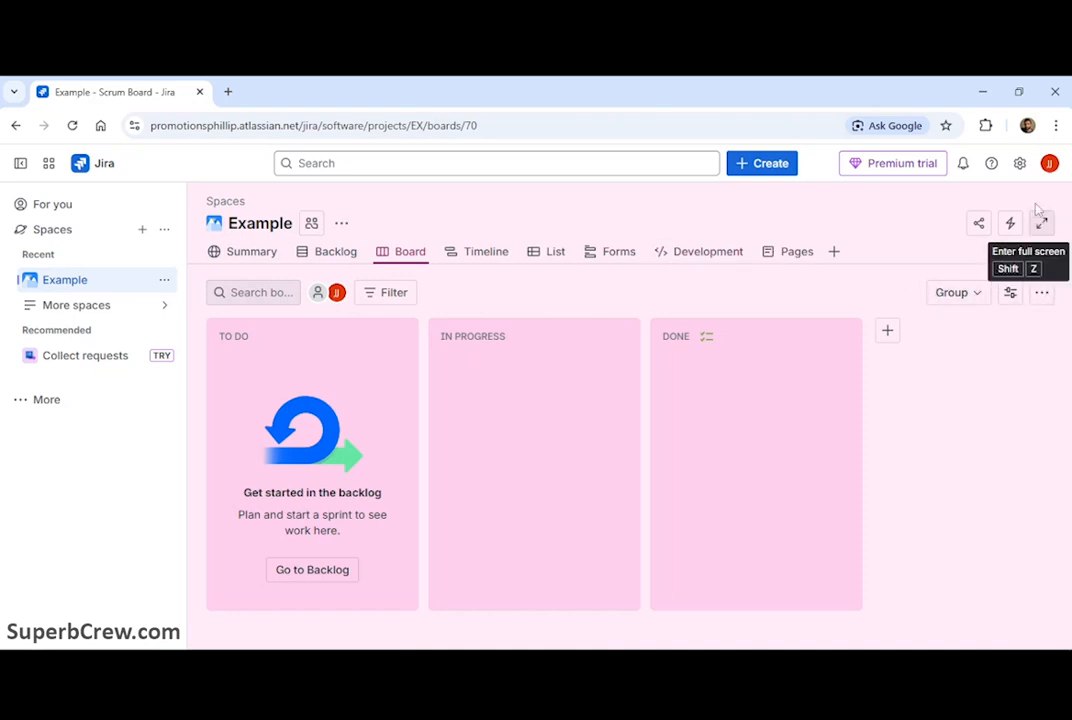
Step: Open the work types admin settings for work items, then return to the board
left_click(1019, 163)
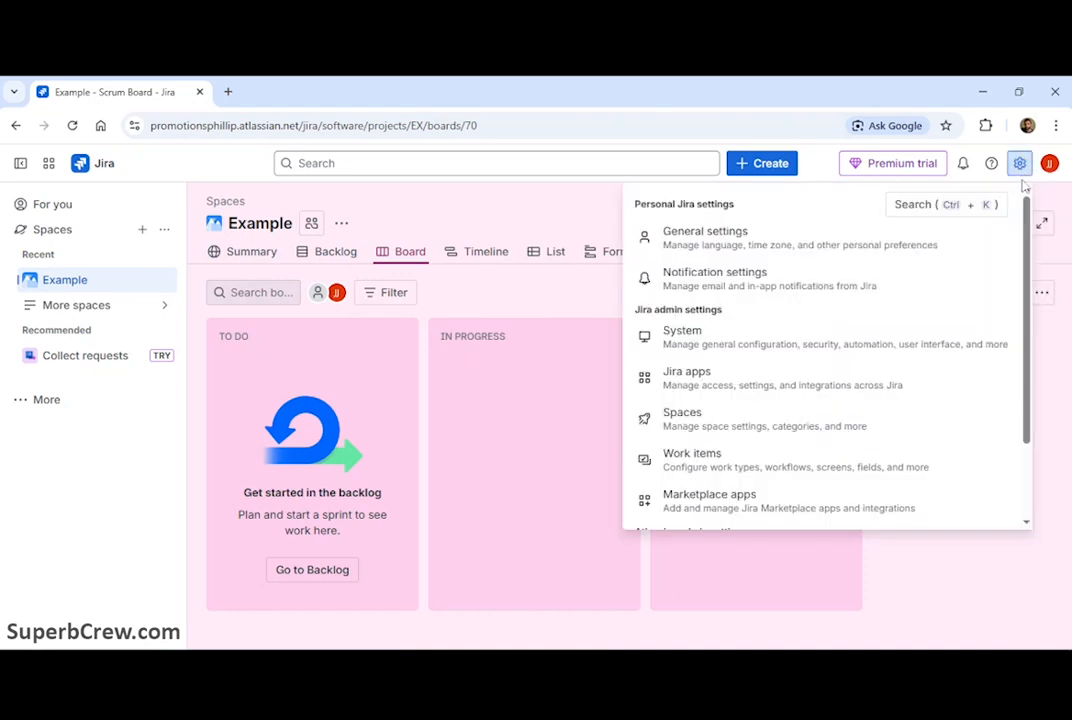
left_click(711, 461)
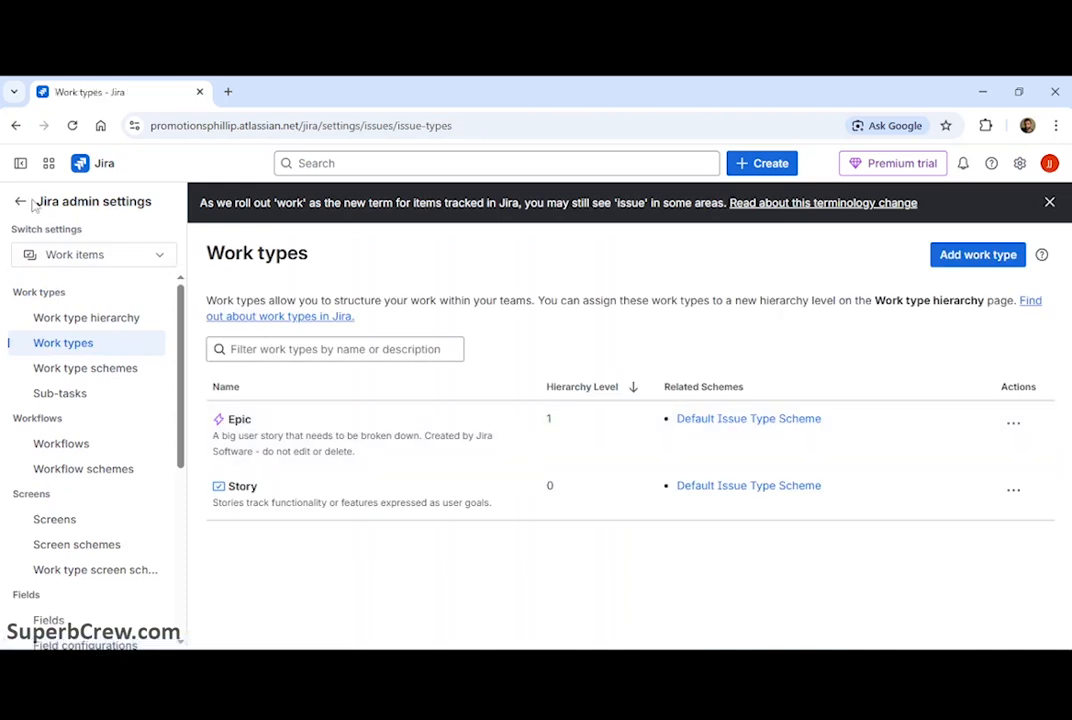
left_click(16, 125)
Step: Review the fields of a new Story in the Example space's Create dialog, then cancel it
left_click(745, 167)
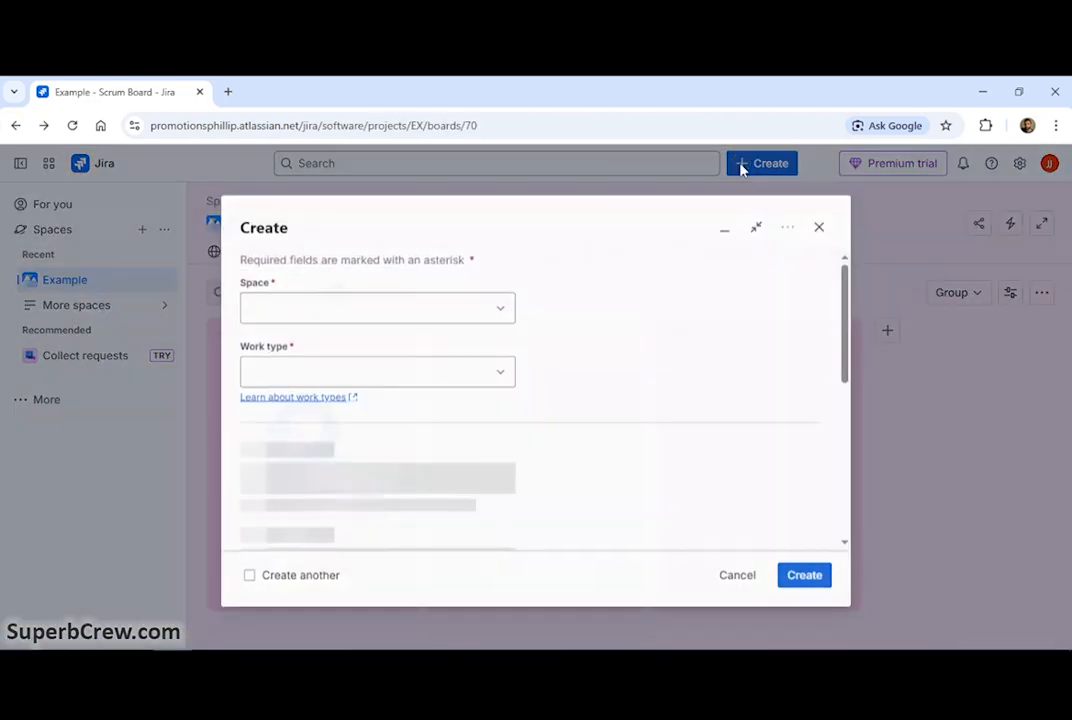
triple_click(280, 330)
left_click(376, 330)
left_click(306, 366)
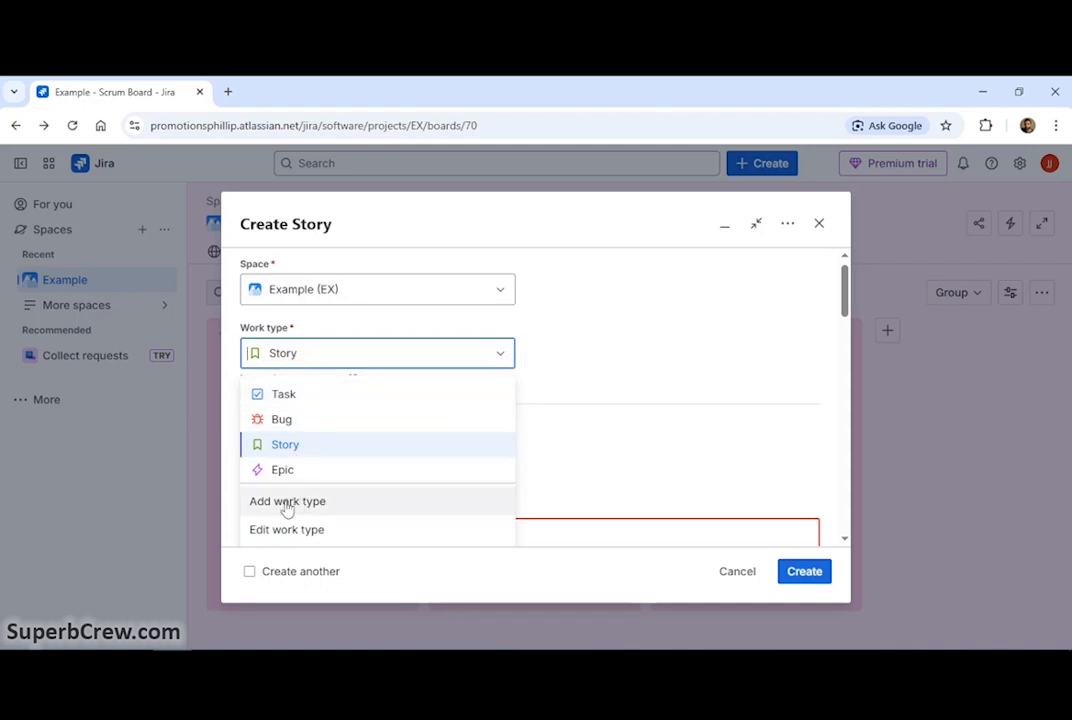
scroll(610, 366, "down", 5)
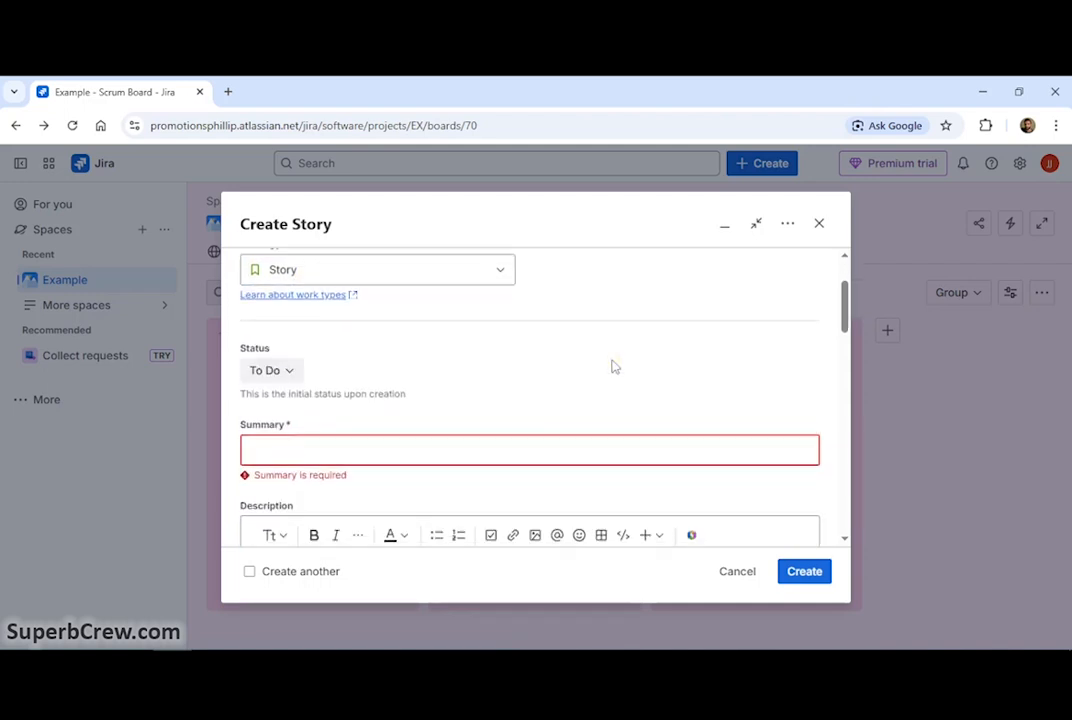
scroll(613, 366, "down", 6)
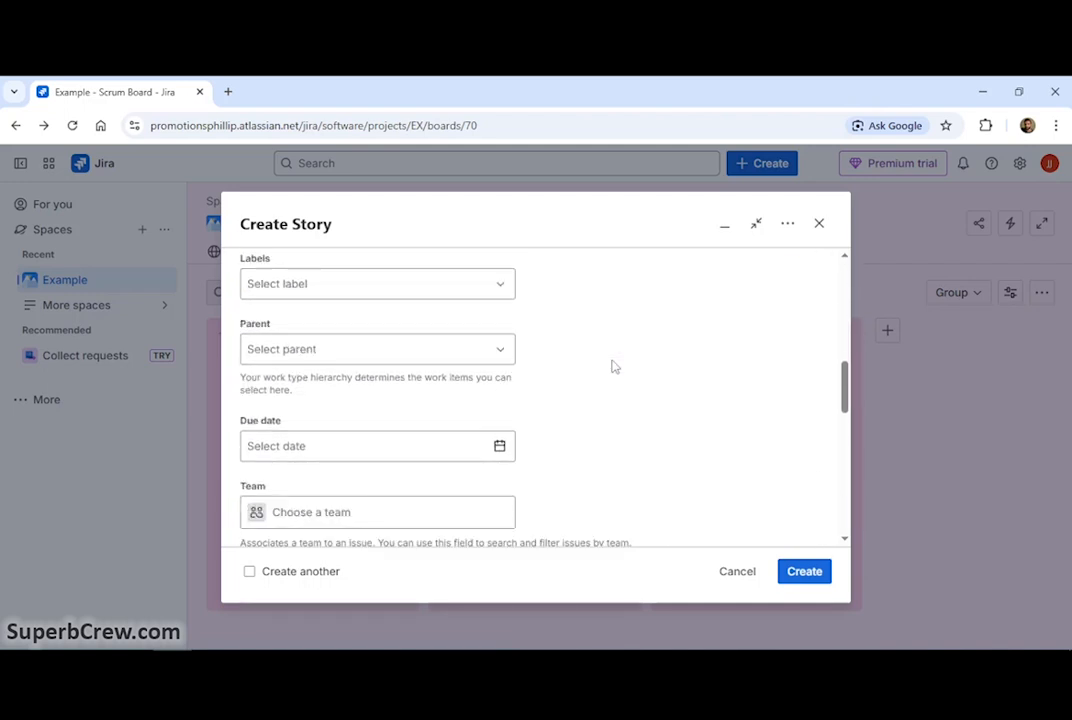
scroll(613, 366, "down", 8)
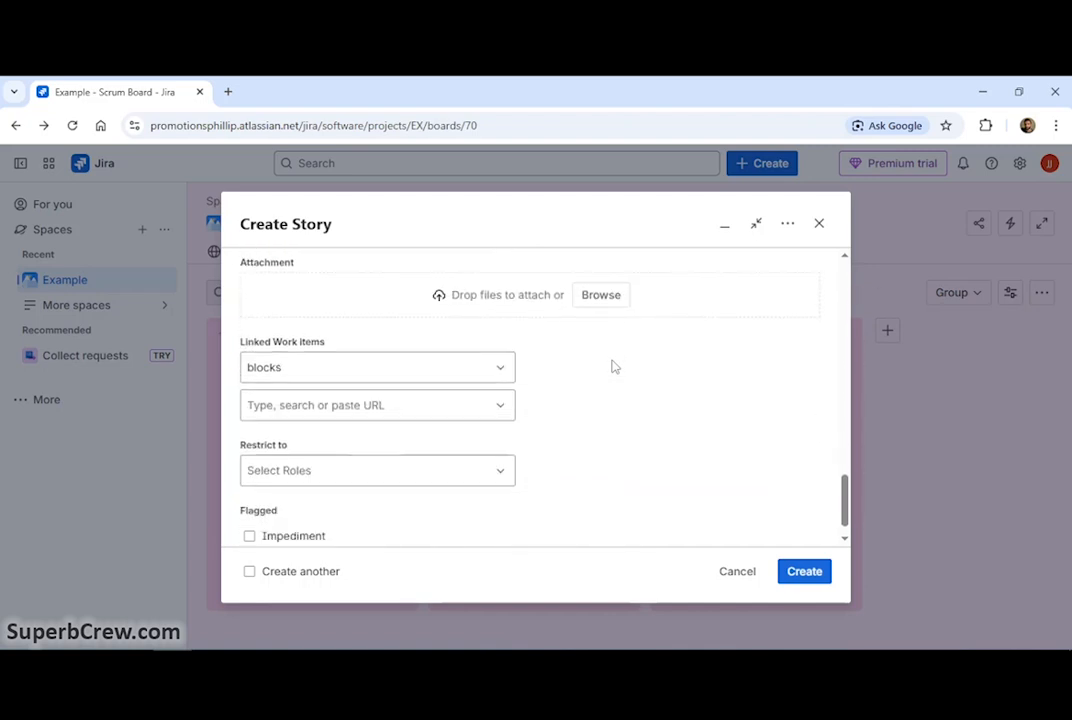
left_click(737, 571)
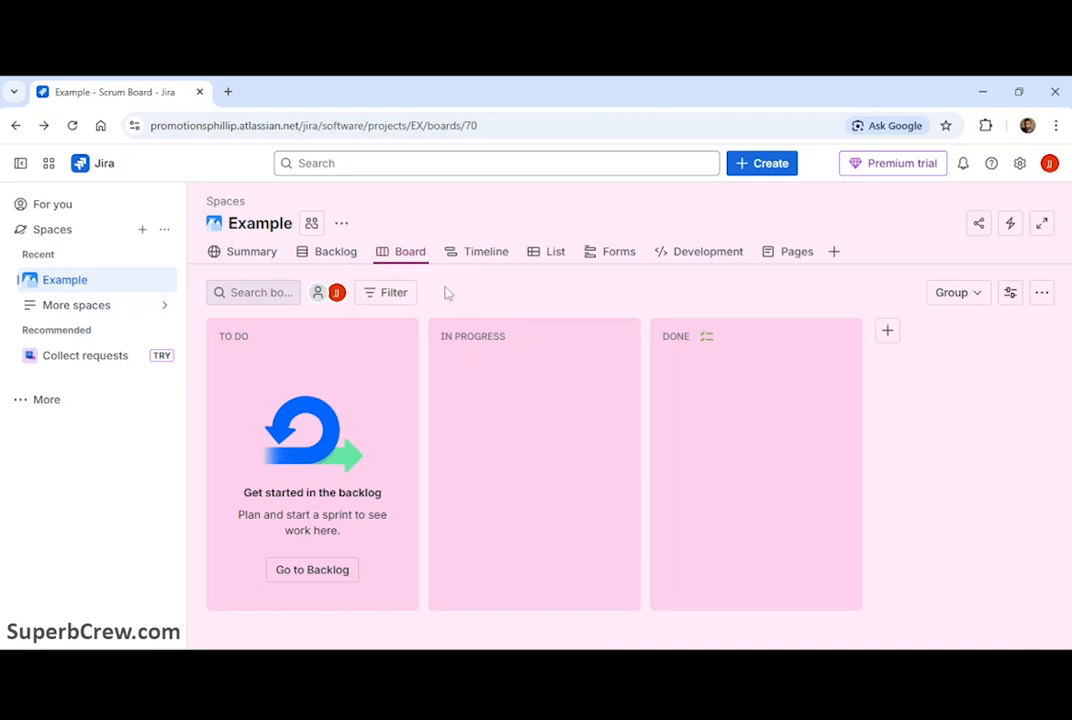
Step: Examine the board's workflow in diagram and text views, then return to the board
left_click(1041, 295)
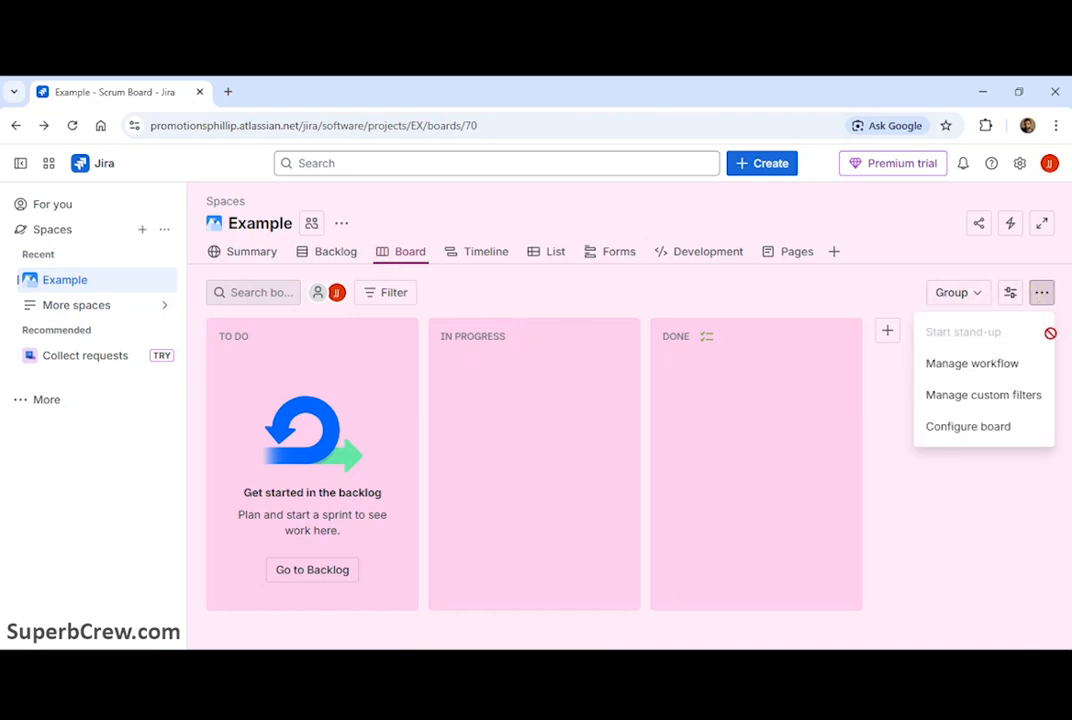
left_click(1010, 366)
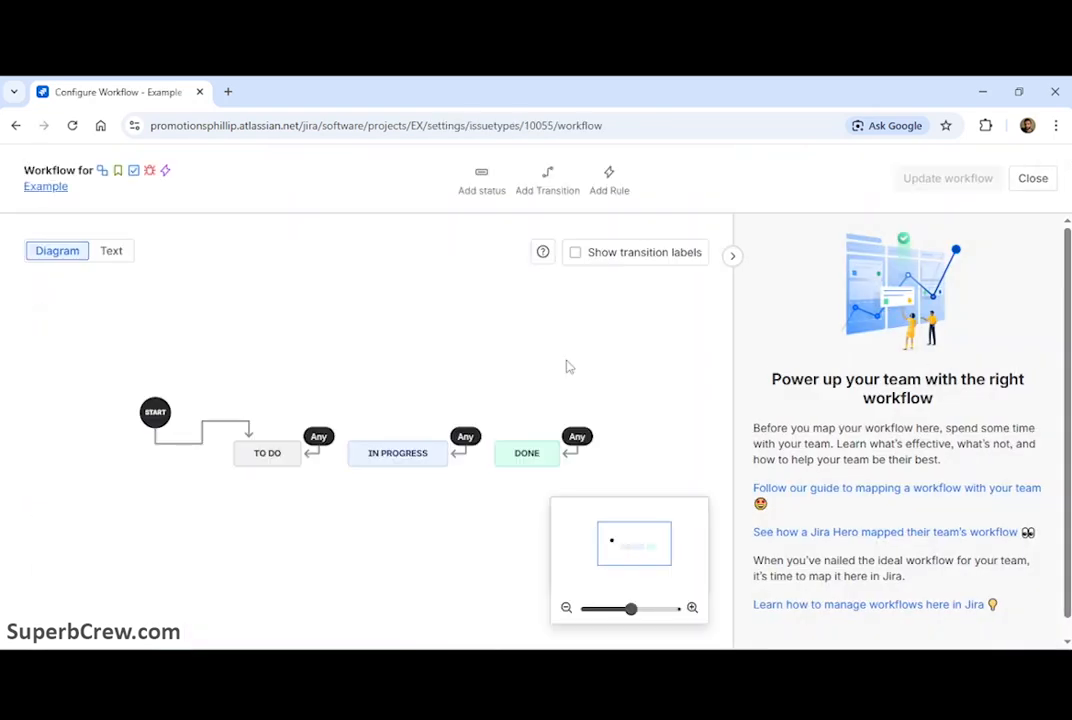
left_click(109, 261)
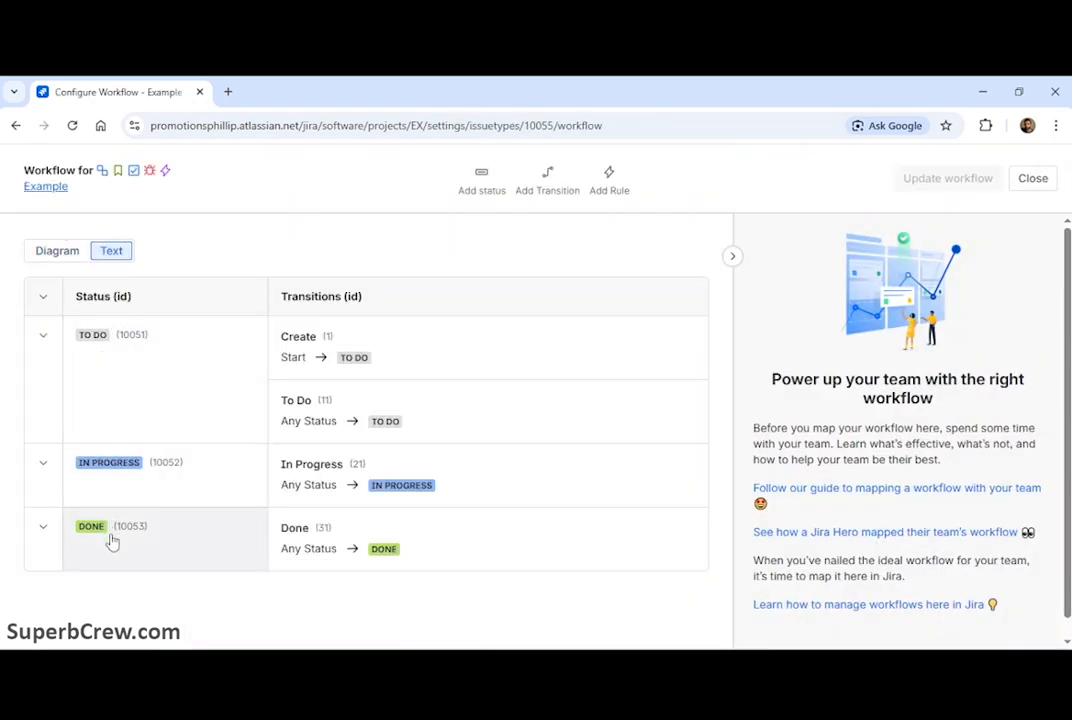
left_click(58, 251)
left_click(16, 125)
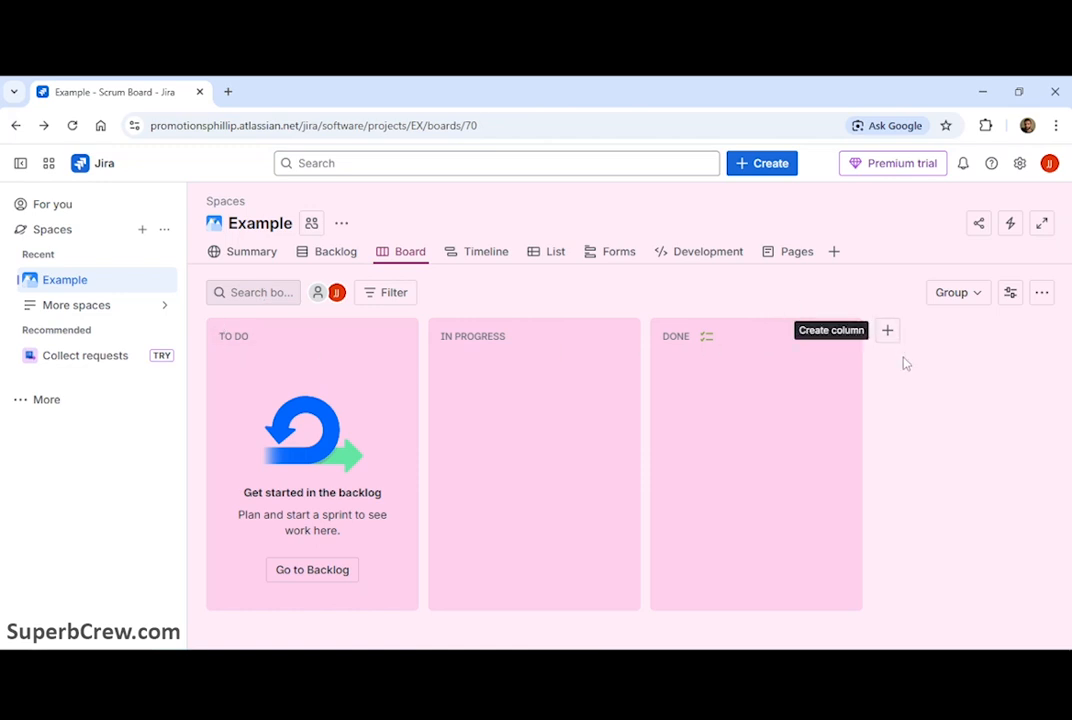
Step: Review the sprint and the work items in the Example space's backlog
left_click(336, 251)
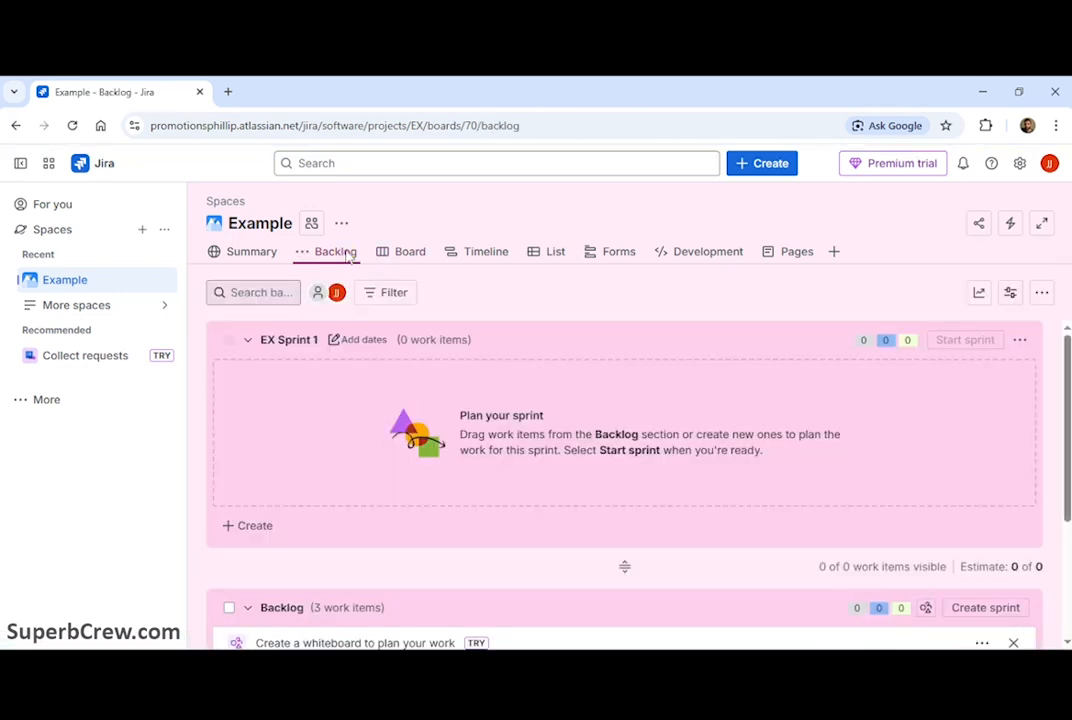
scroll(498, 366, "down", 2)
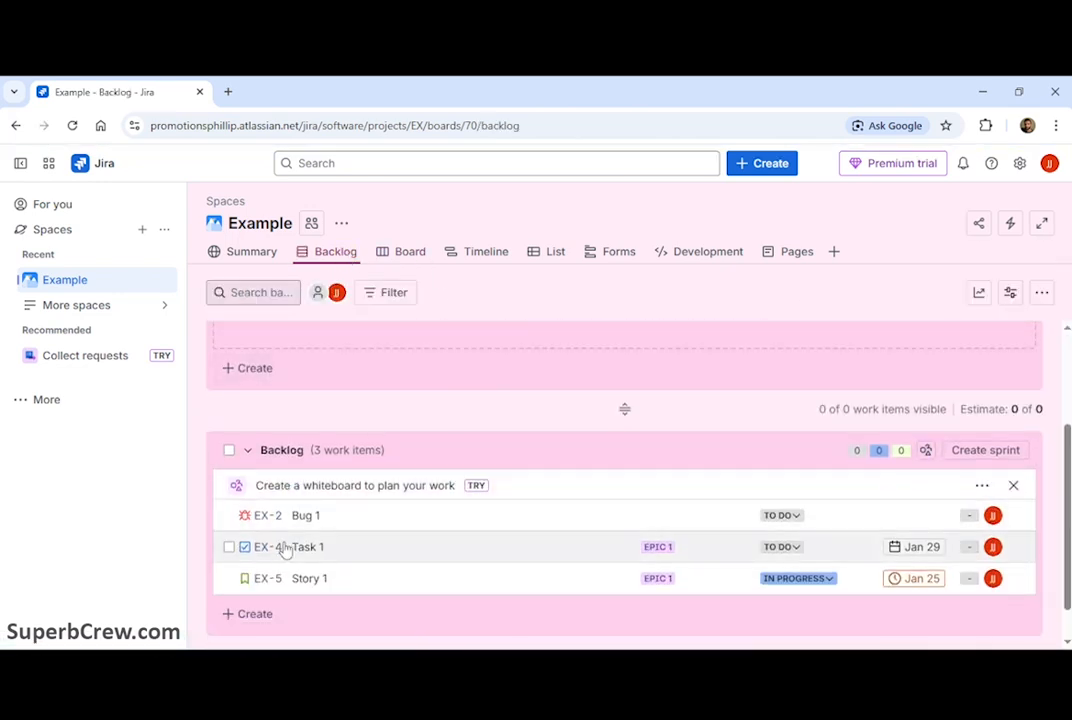
scroll(462, 383, "down", 1)
scroll(462, 383, "up", 3)
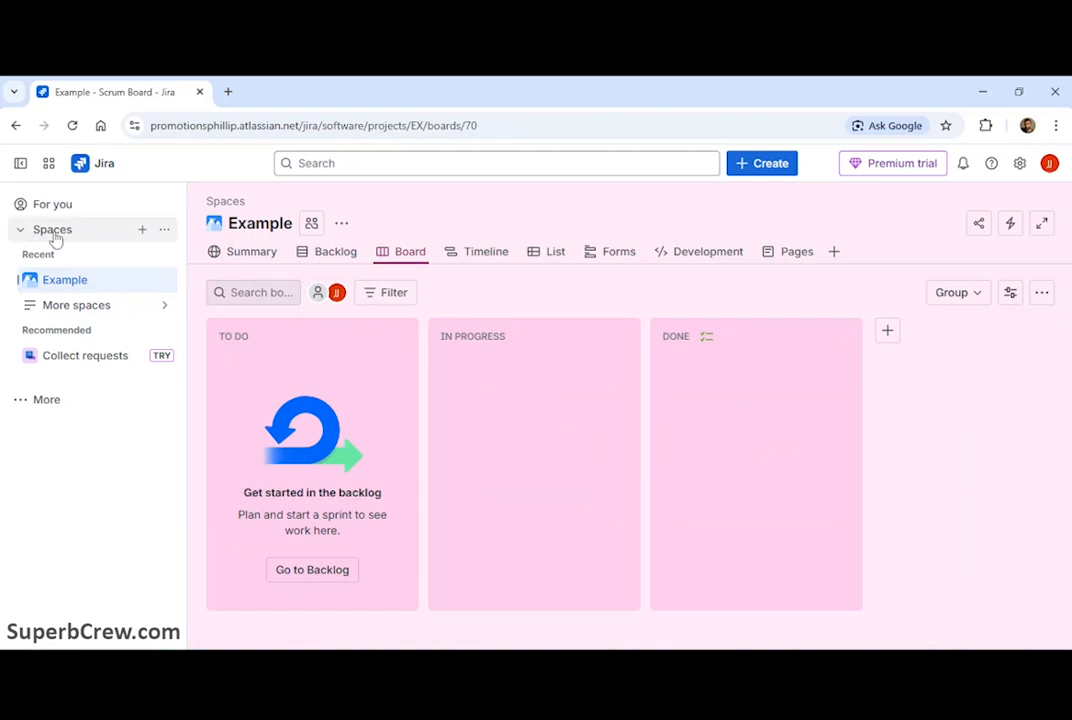
Step: Start a new space and choose the Scrum template from the Software development templates
left_click(142, 231)
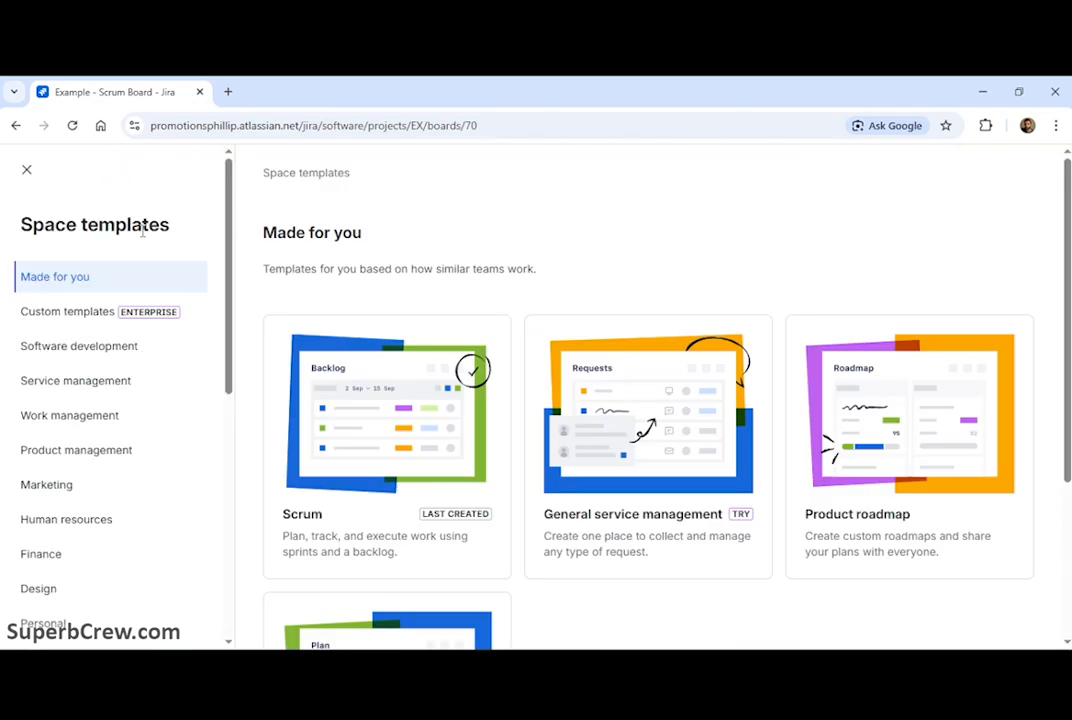
left_click(68, 347)
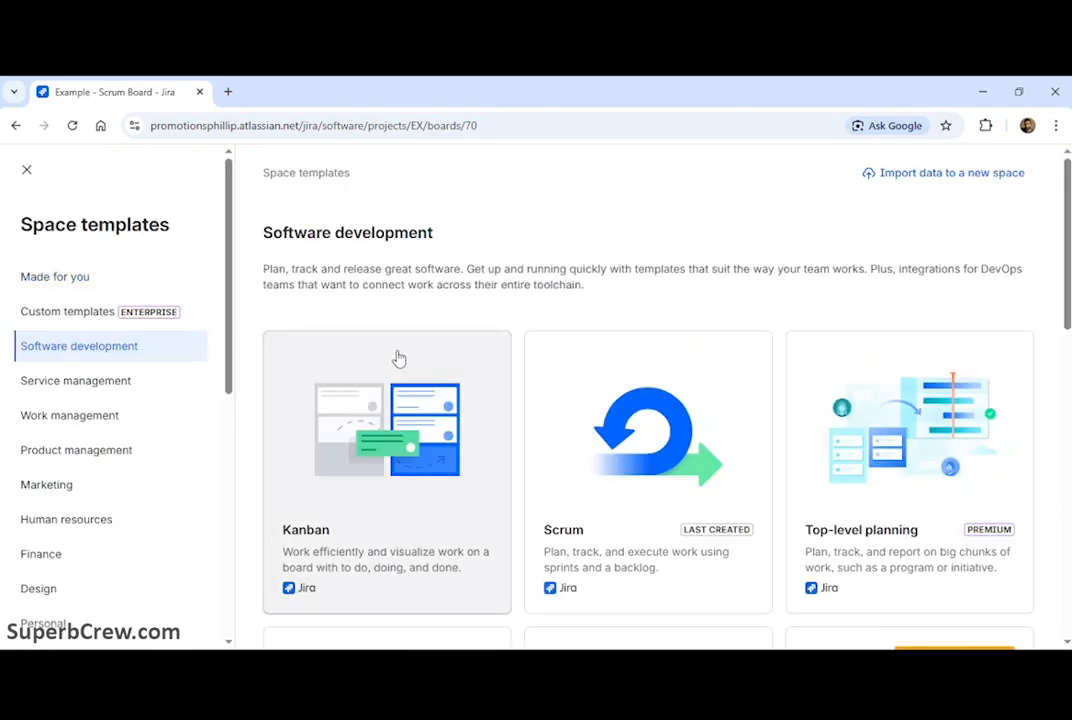
scroll(394, 358, "down", 1)
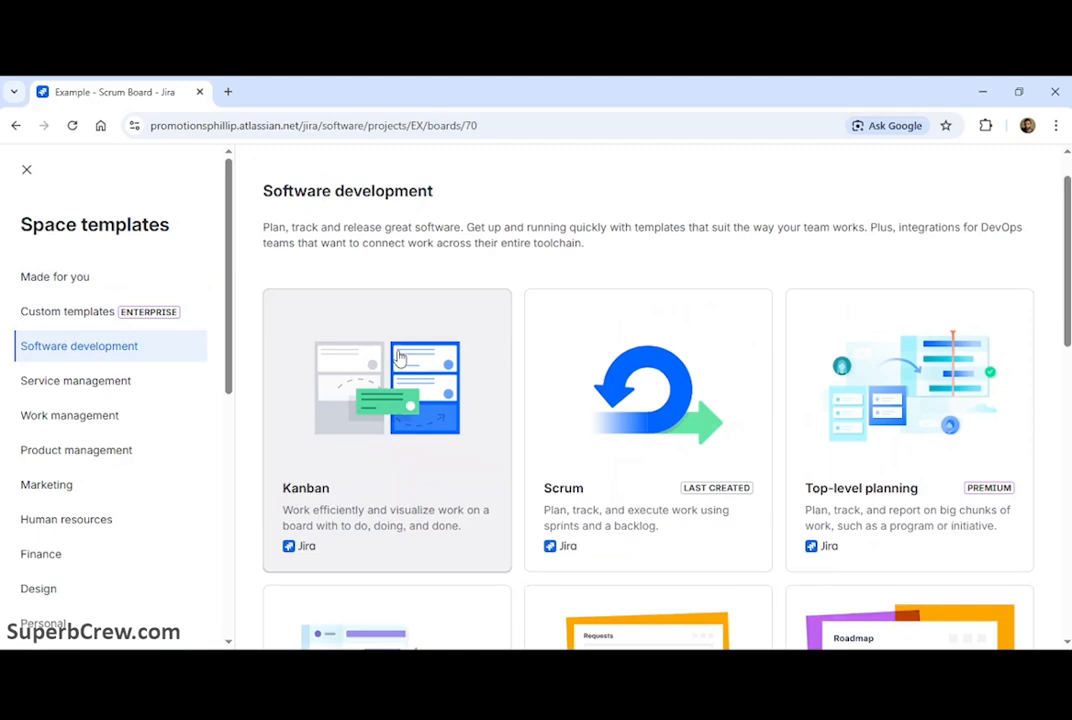
scroll(399, 358, "down", 6)
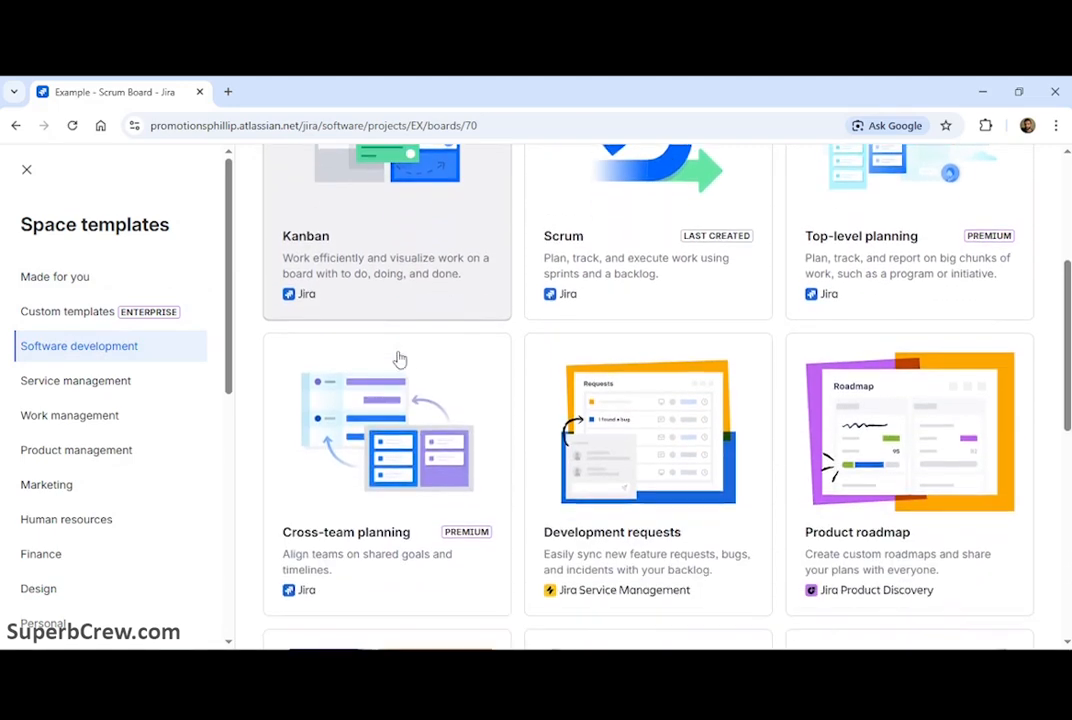
scroll(399, 358, "down", 2)
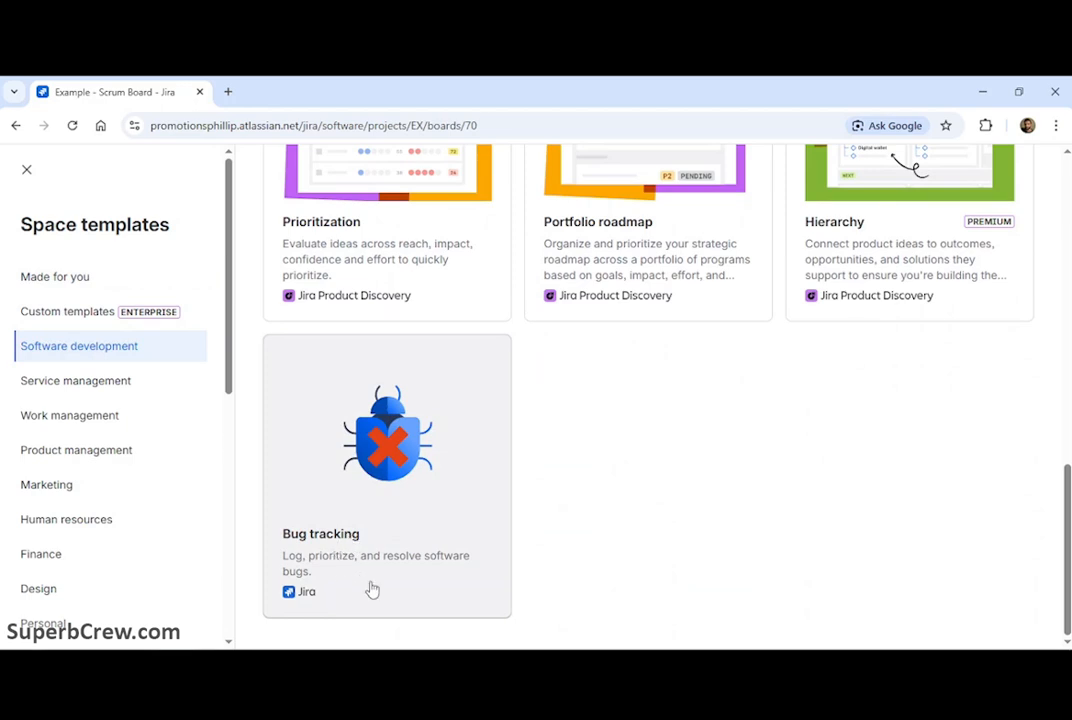
scroll(622, 507, "up", 4)
scroll(622, 510, "up", 4)
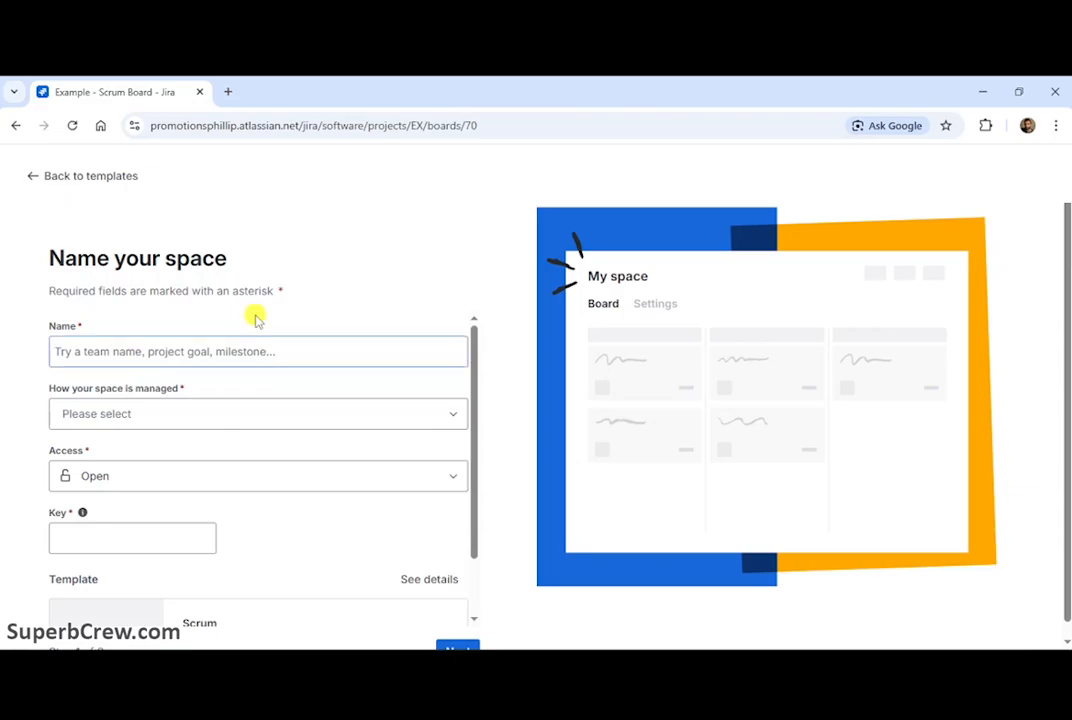
left_click(185, 350)
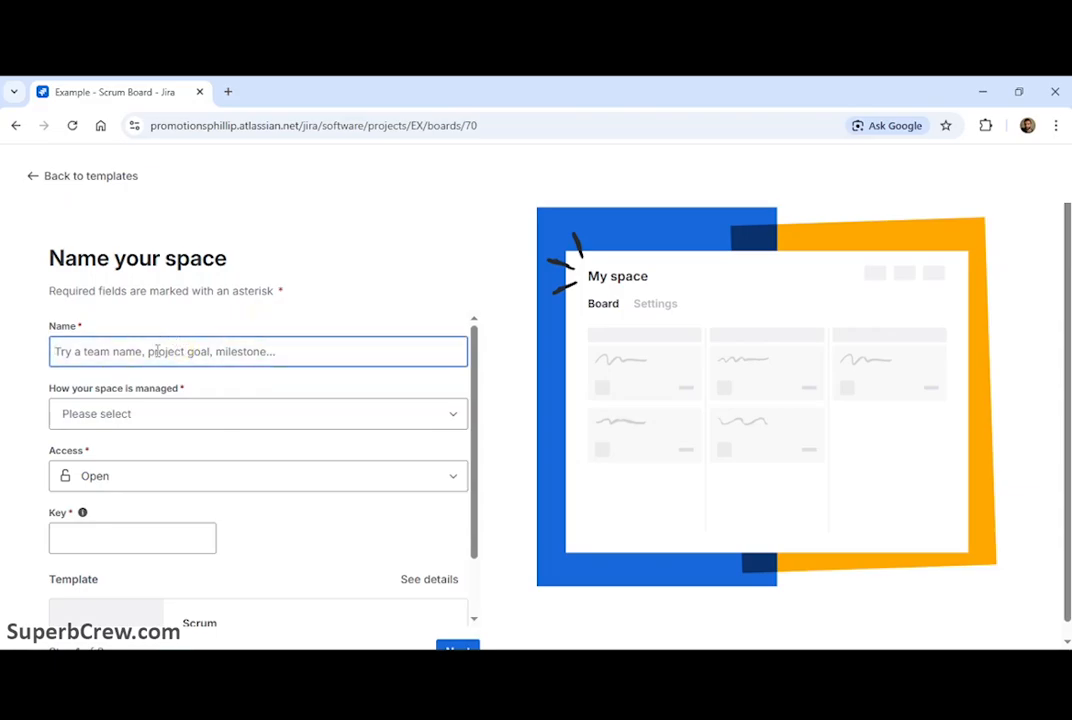
Step: Name the new space Web page design and set it to be Team-managed
type("Web page design")
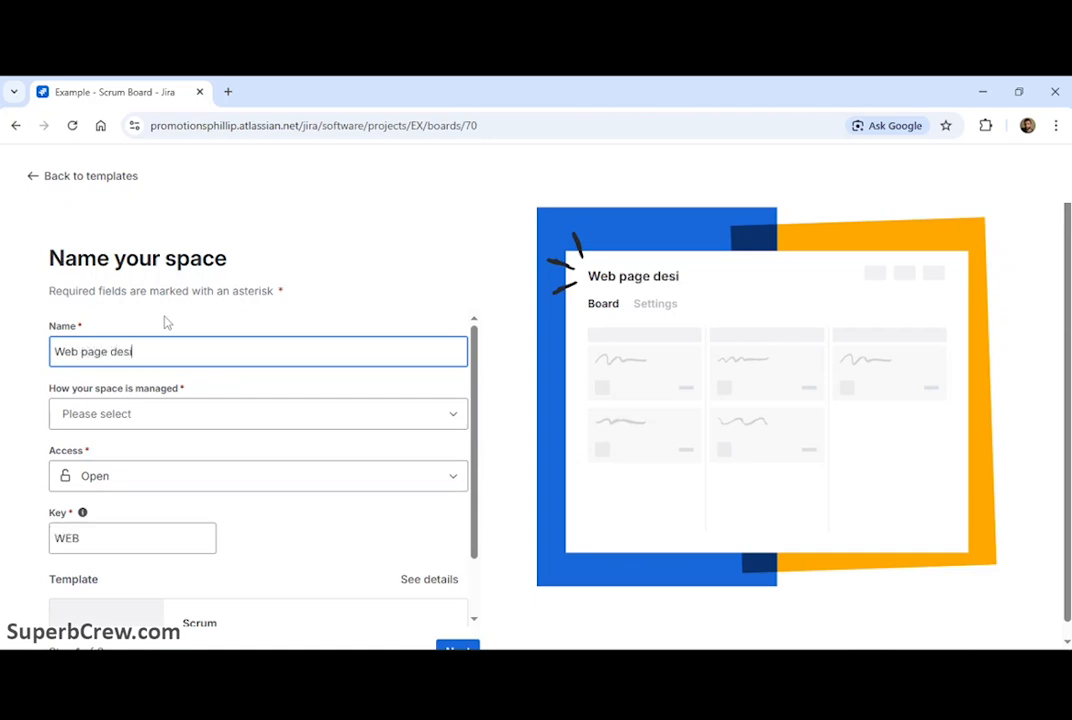
left_click(99, 415)
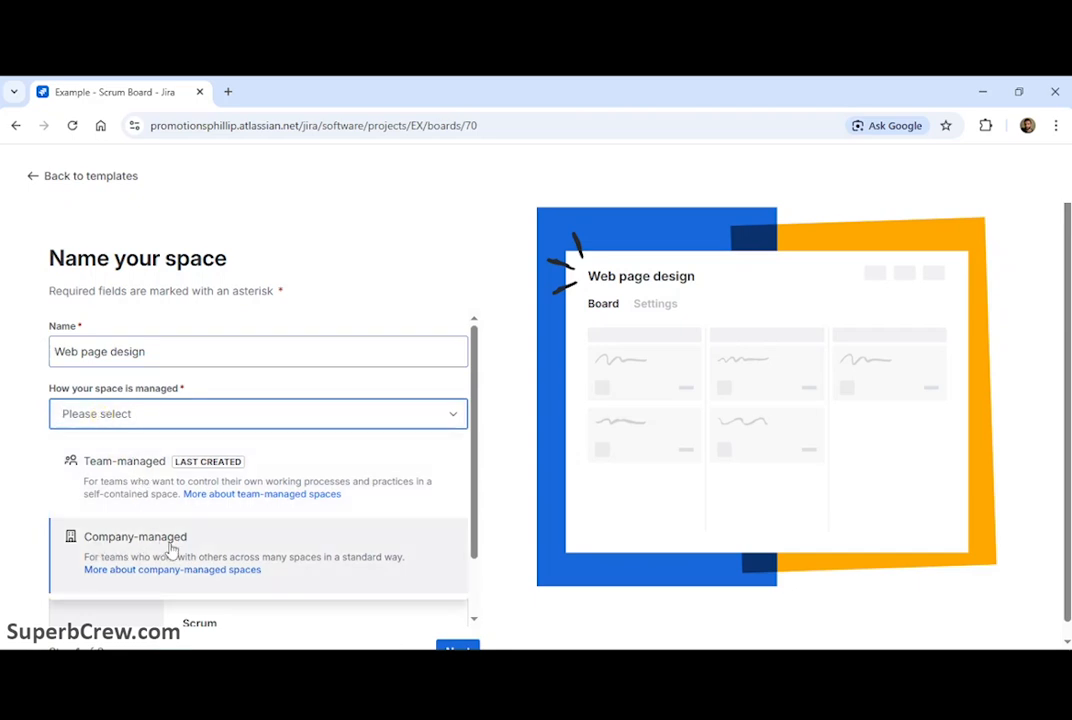
left_click(129, 483)
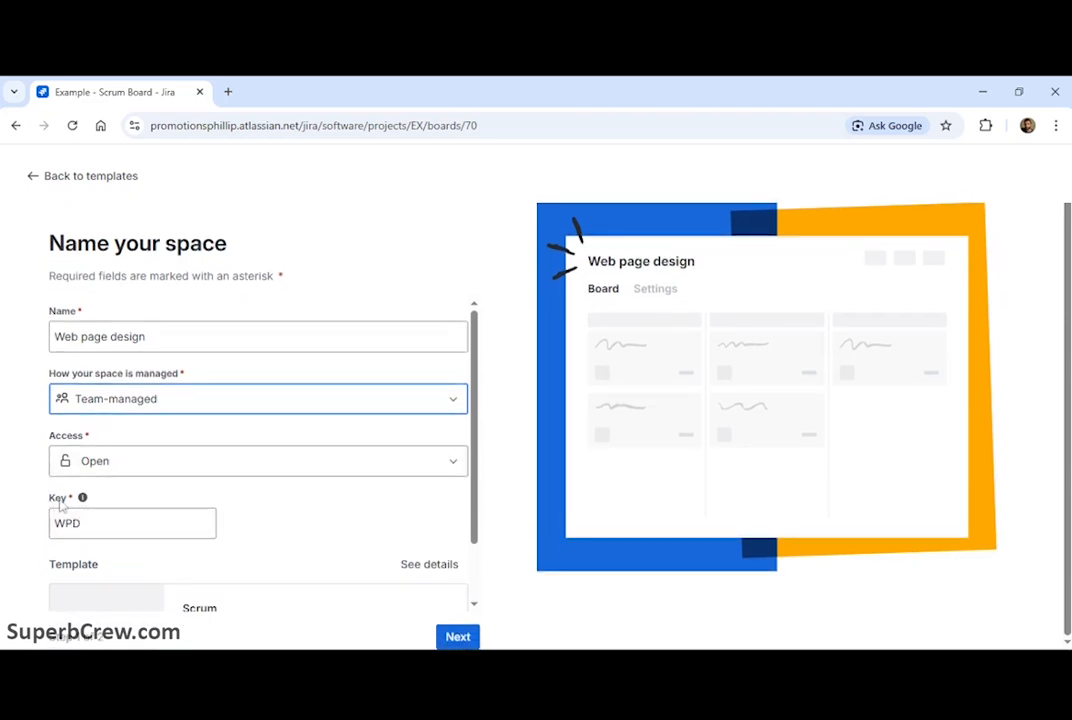
Step: Create the space with the Scrum template, skipping the team invitation for now
scroll(307, 531, "down", 1)
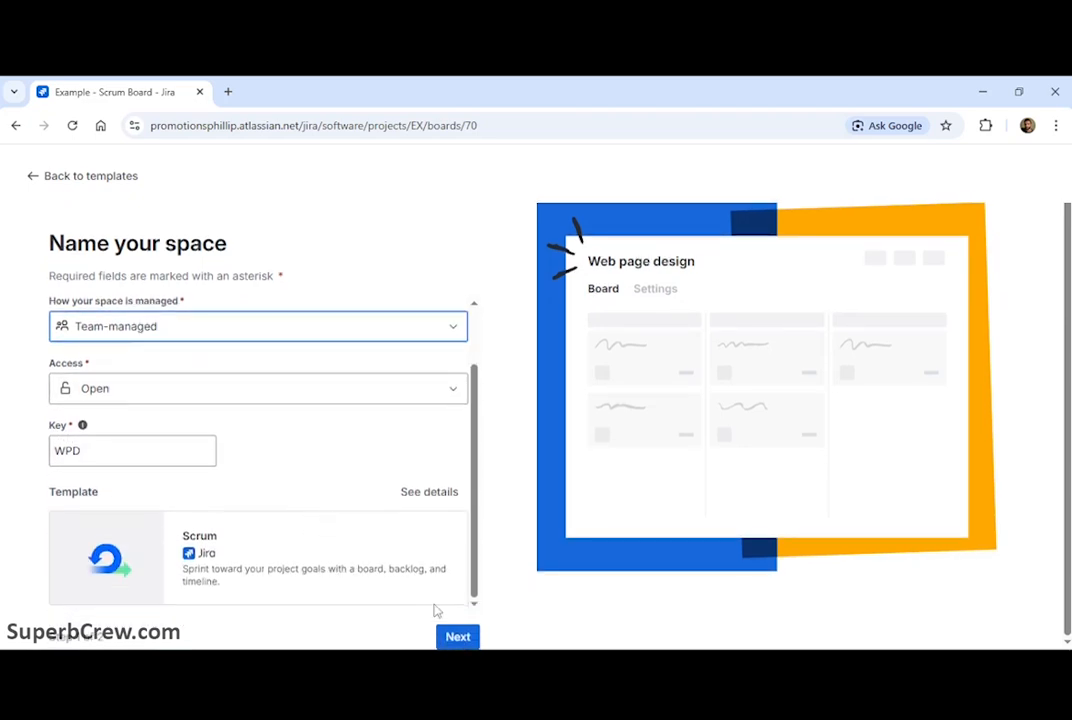
left_click(460, 640)
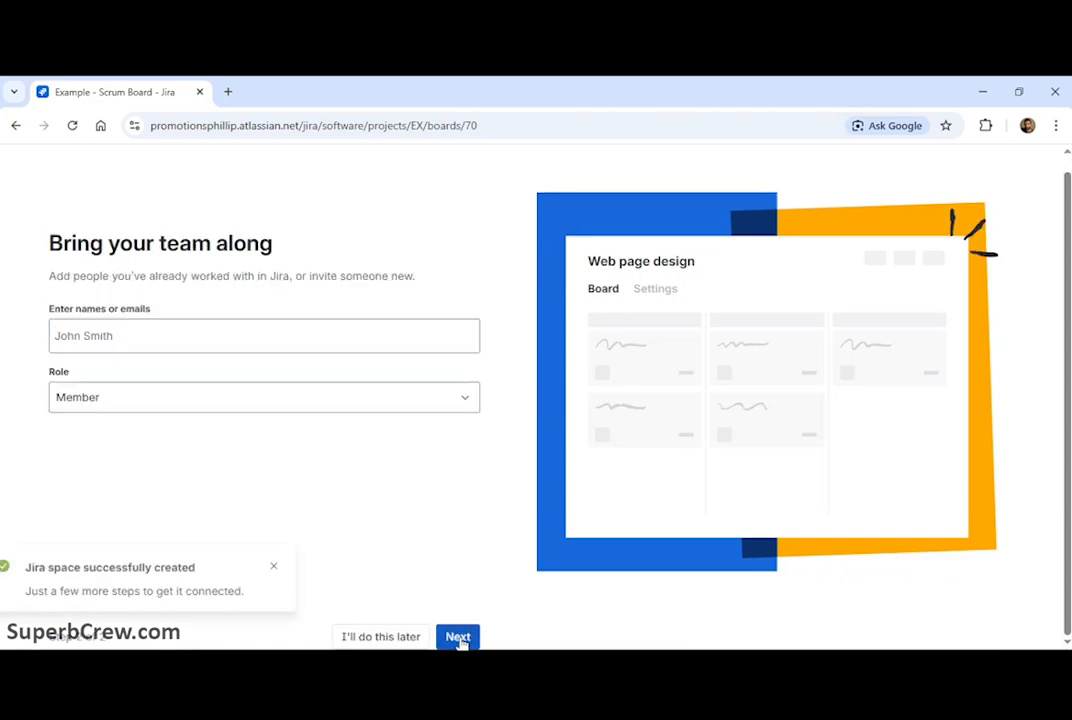
left_click(385, 637)
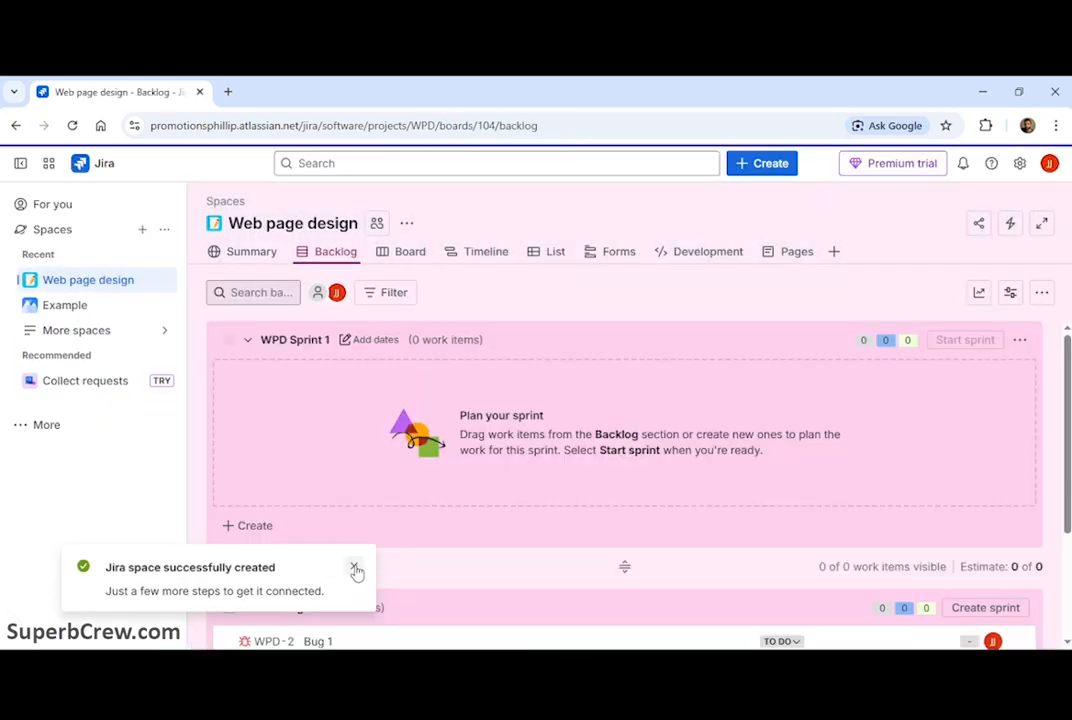
left_click(354, 568)
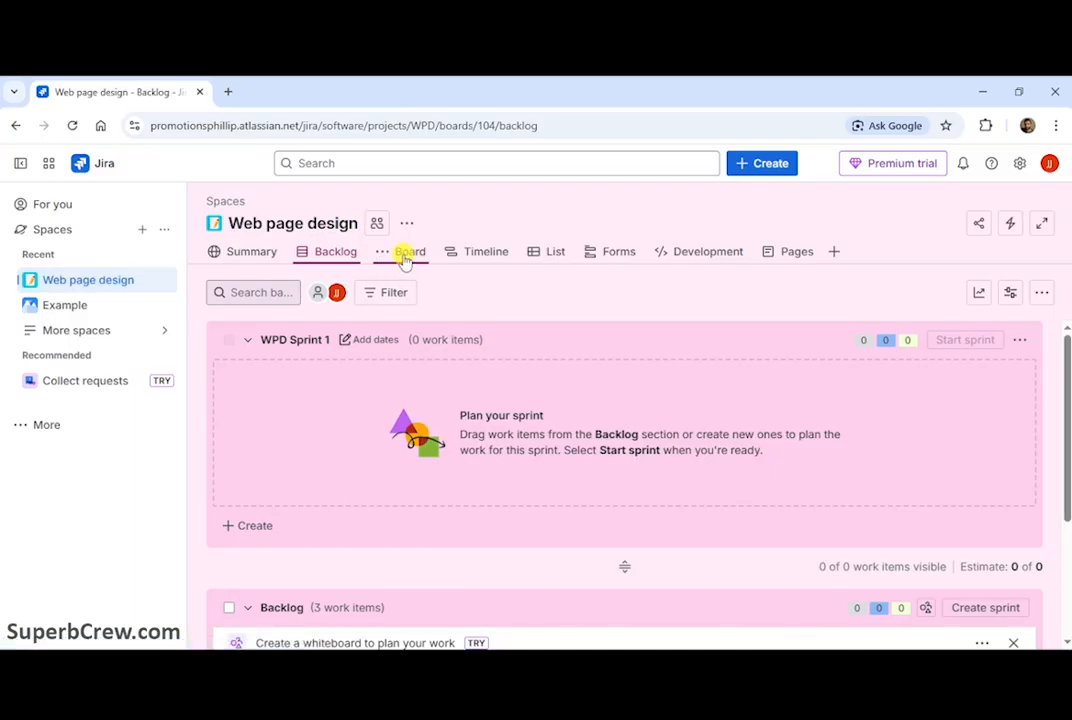
Step: Open the board configuration to examine the Web page design board's columns and statuses
left_click(405, 255)
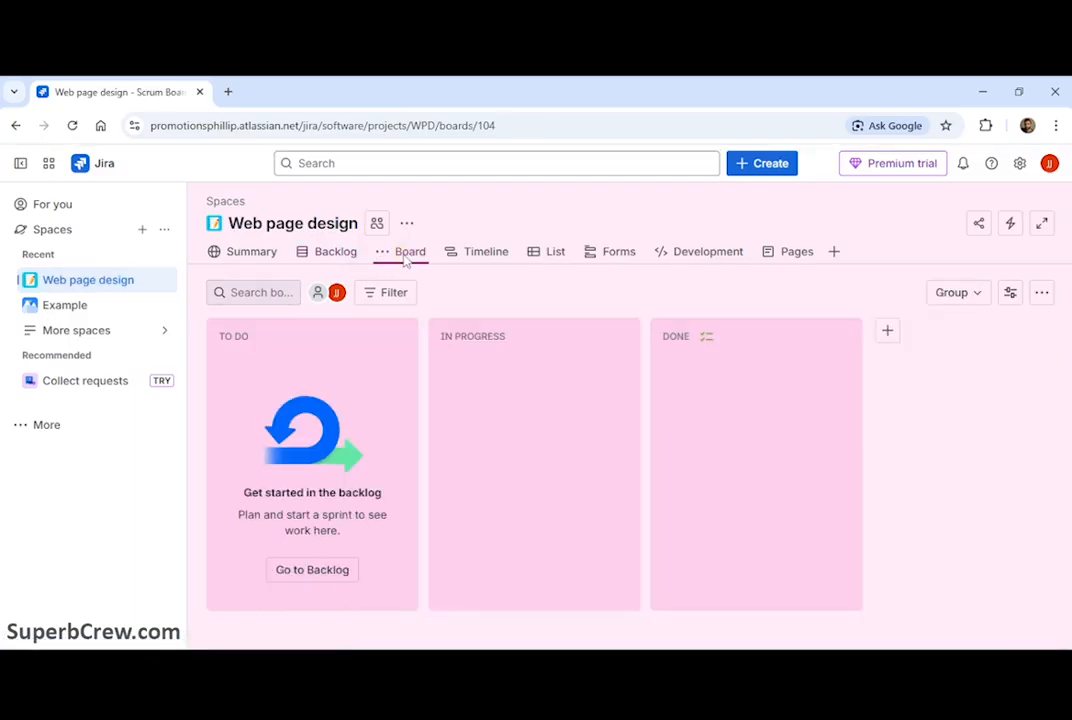
left_click(1042, 294)
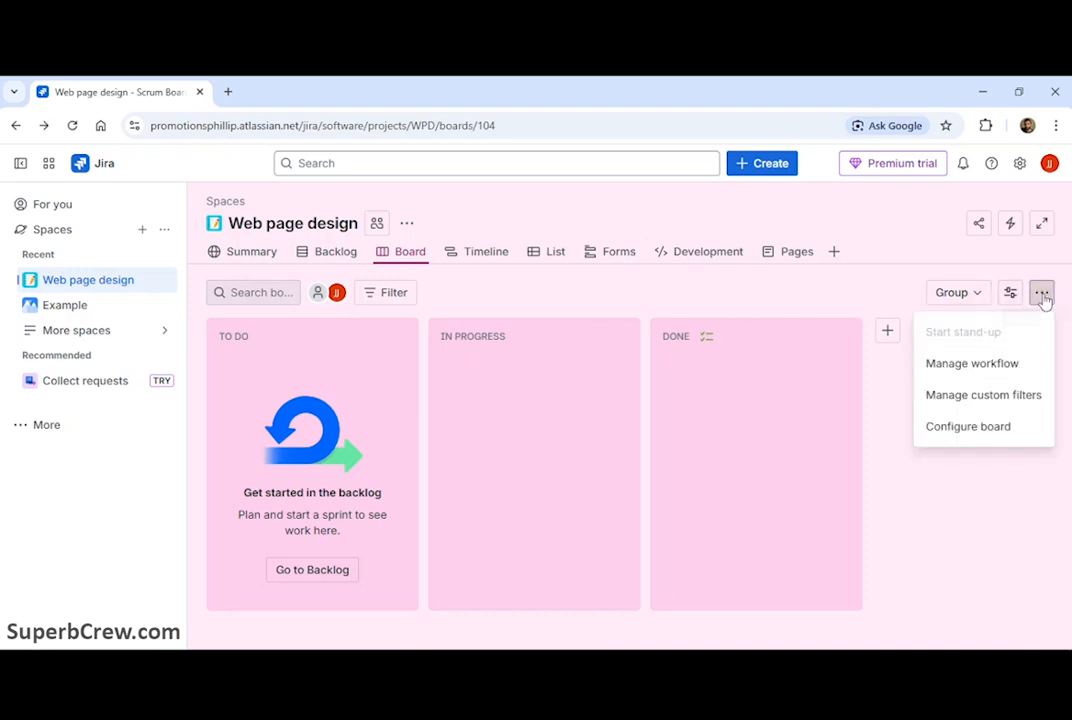
left_click(994, 432)
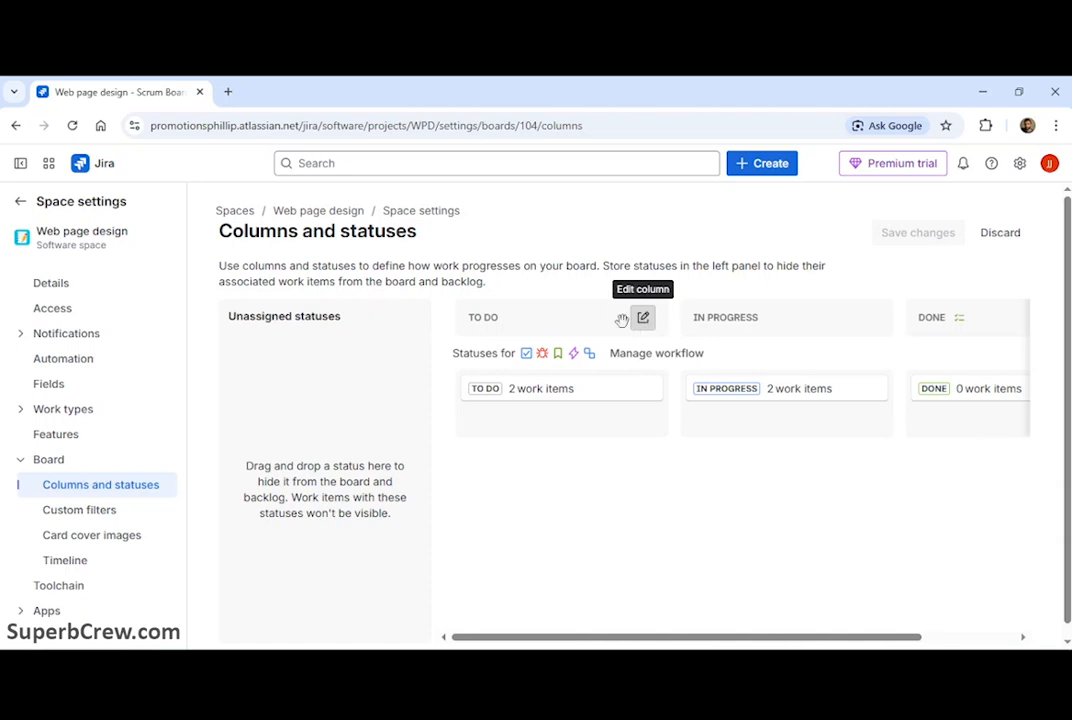
mouse_move(531, 313)
left_mouse_down()
mouse_move(756, 311)
mouse_move(531, 316)
left_mouse_up()
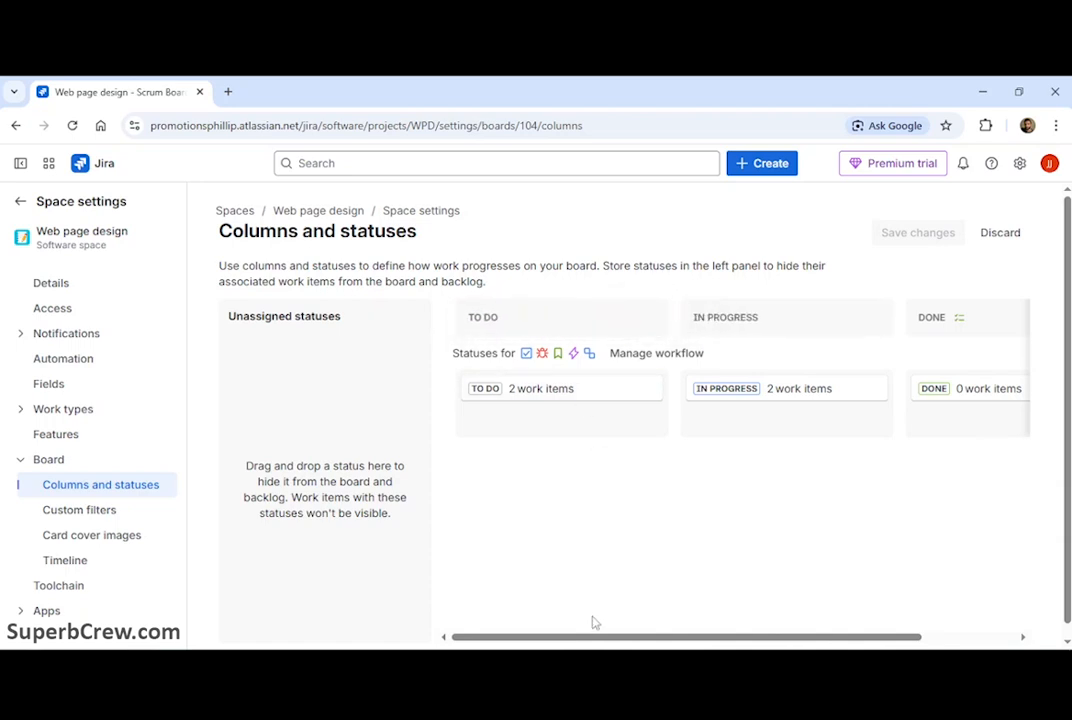
left_click_drag(598, 636, 752, 636)
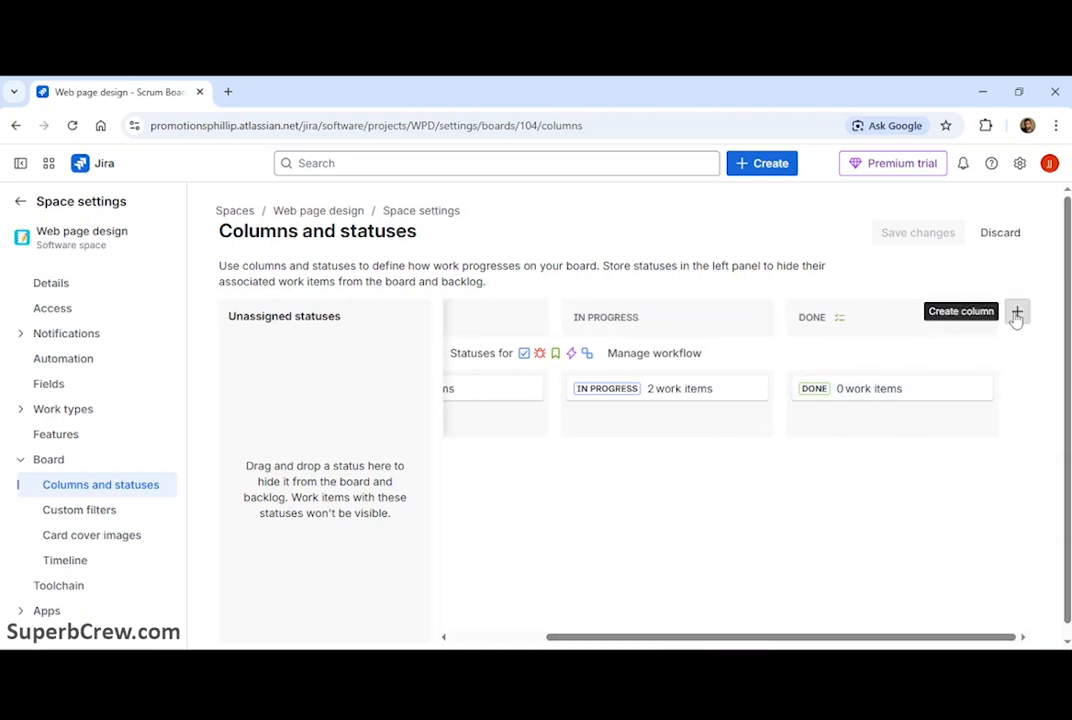
left_click(17, 126)
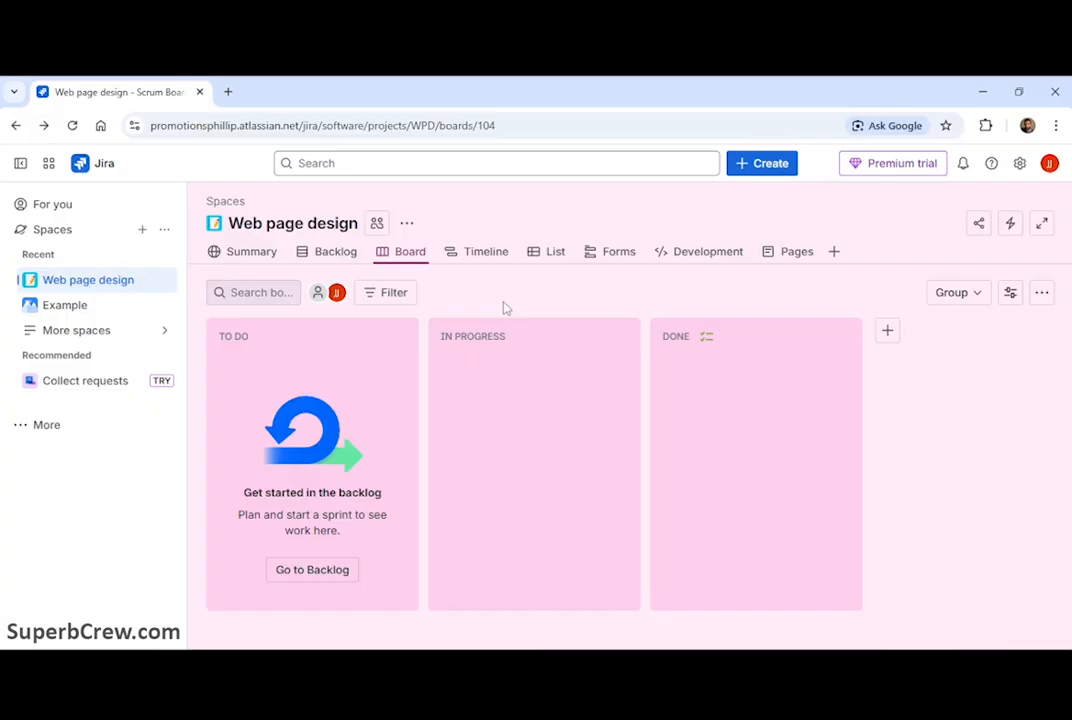
Step: Create a Task work item in the Web page design space with the summary Web page example
left_click(772, 168)
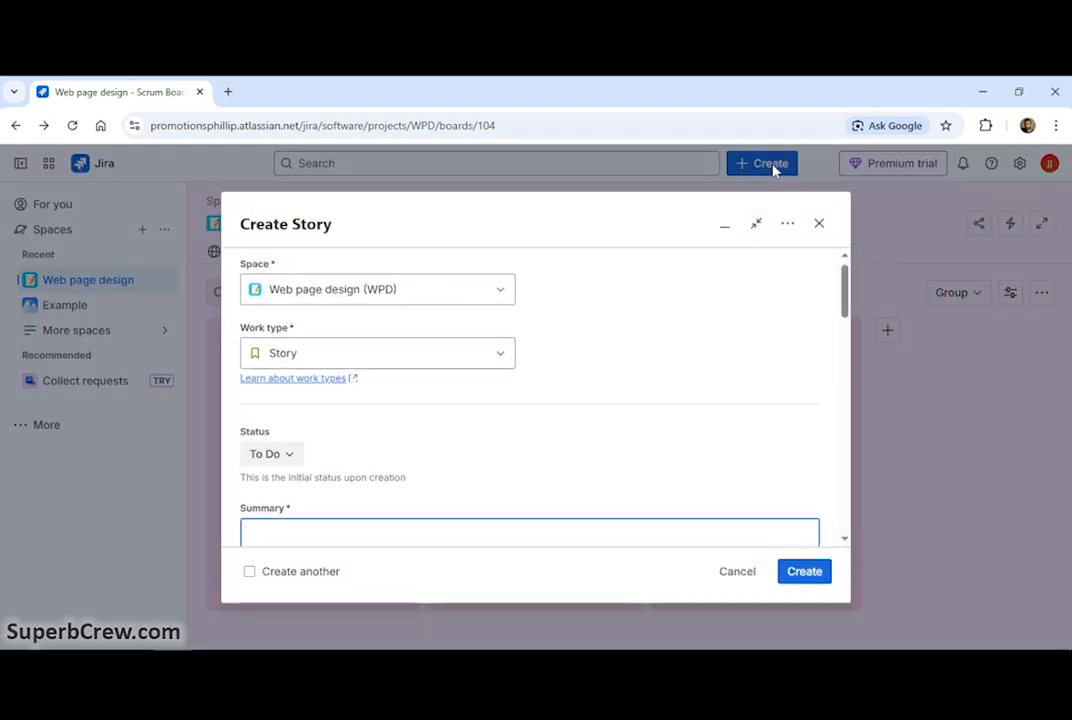
left_click(345, 347)
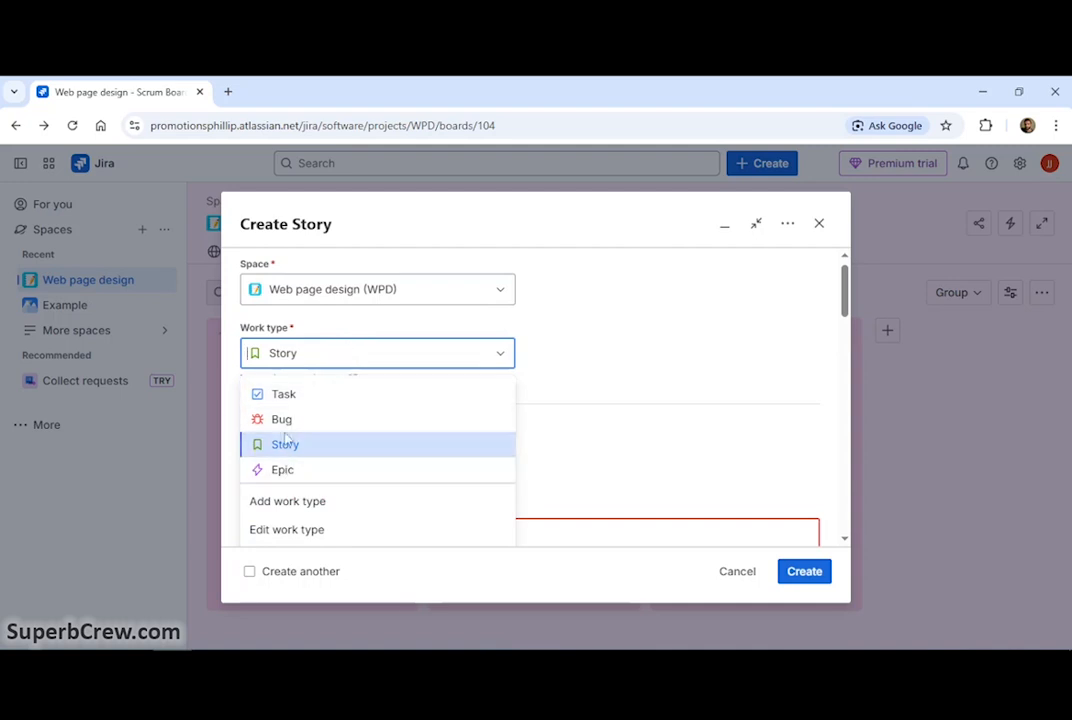
left_click(288, 396)
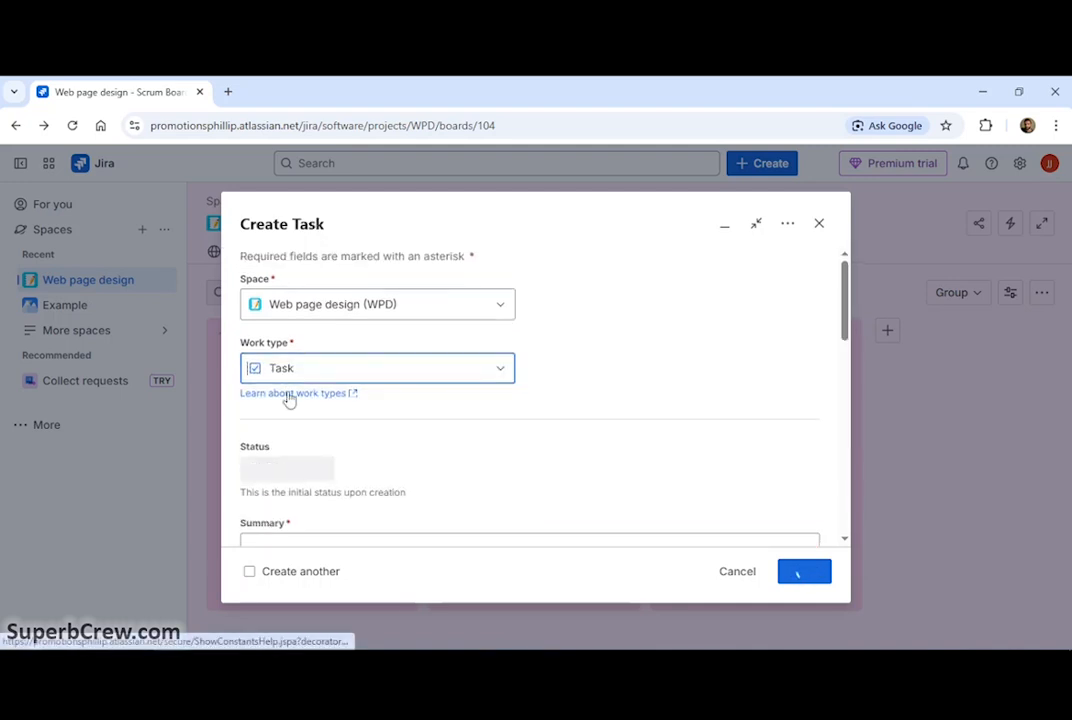
scroll(435, 416, "down", 3)
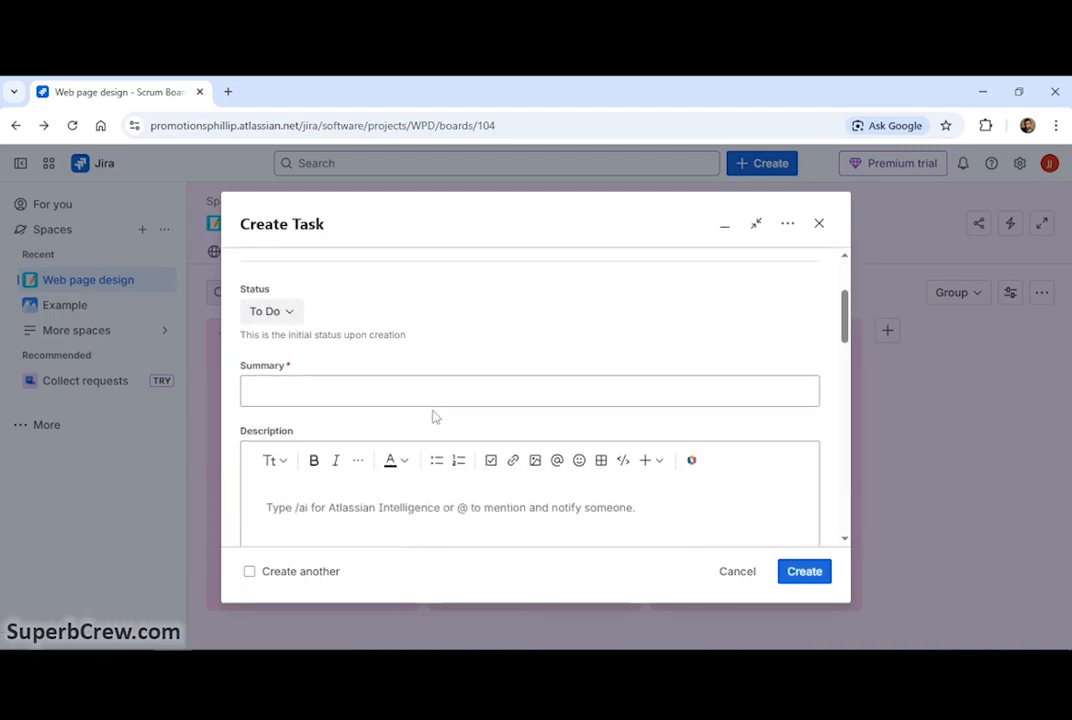
left_click(299, 387)
type("Web page example")
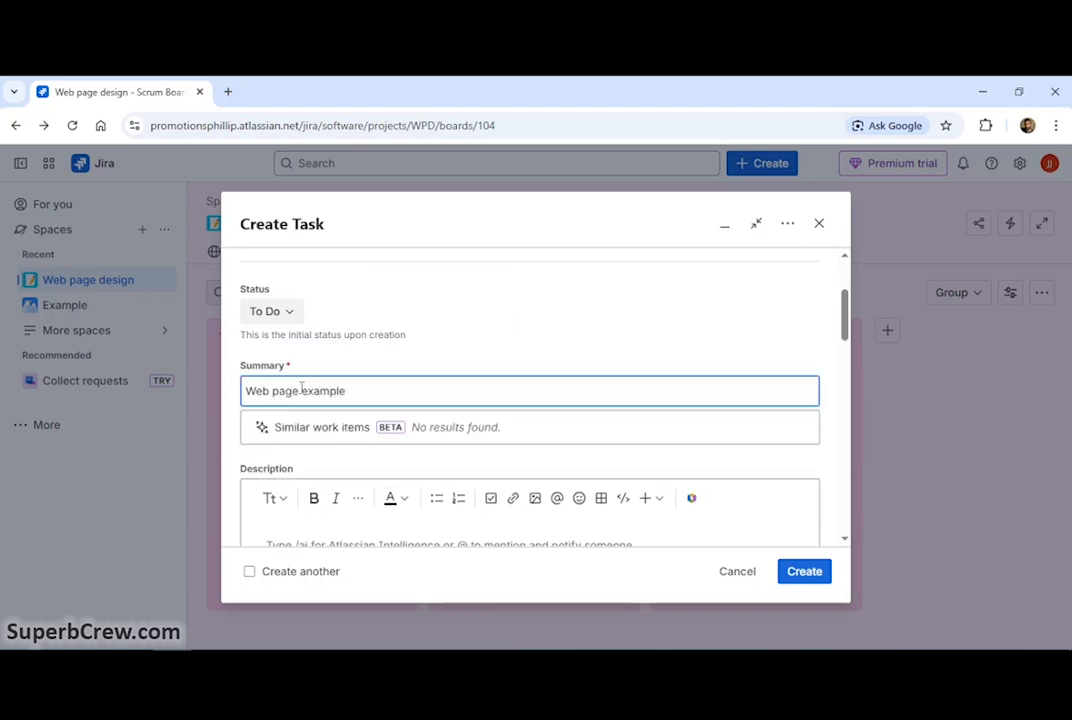
left_click(470, 342)
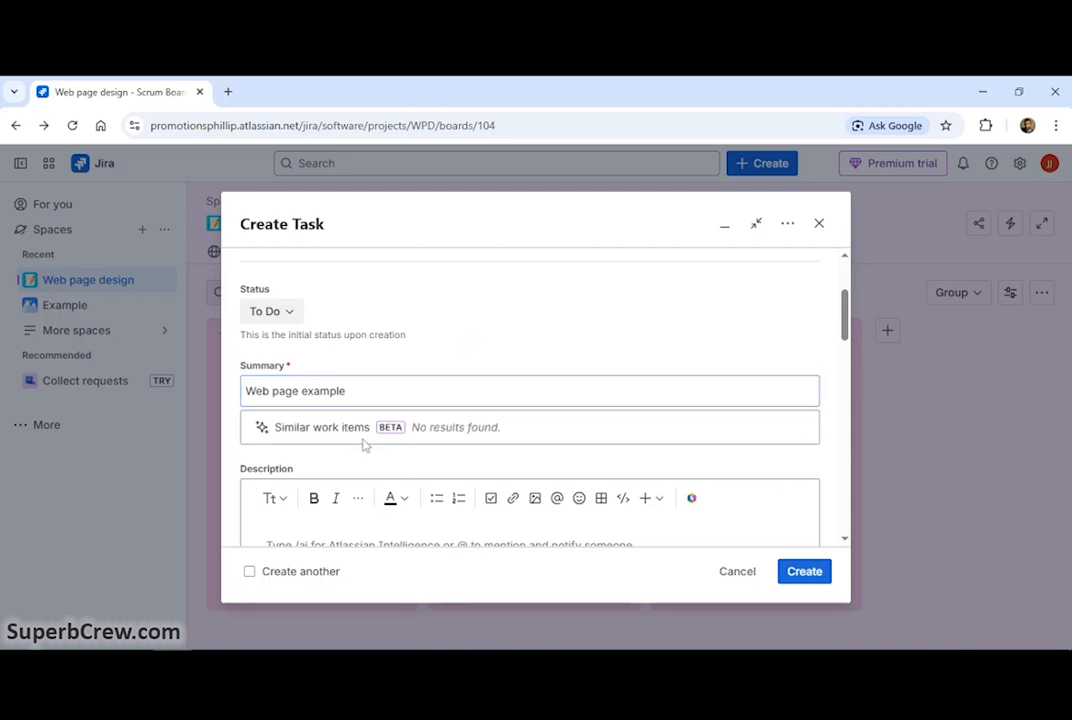
scroll(364, 445, "down", 2)
scroll(363, 437, "down", 1)
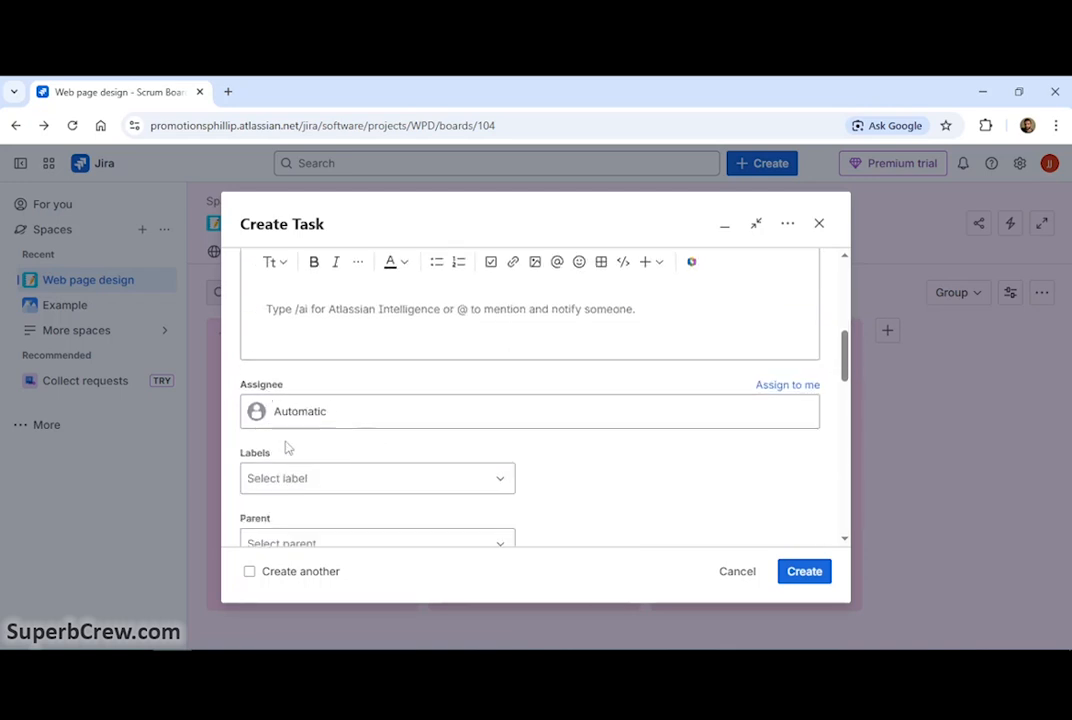
scroll(285, 443, "down", 5)
scroll(572, 438, "down", 8)
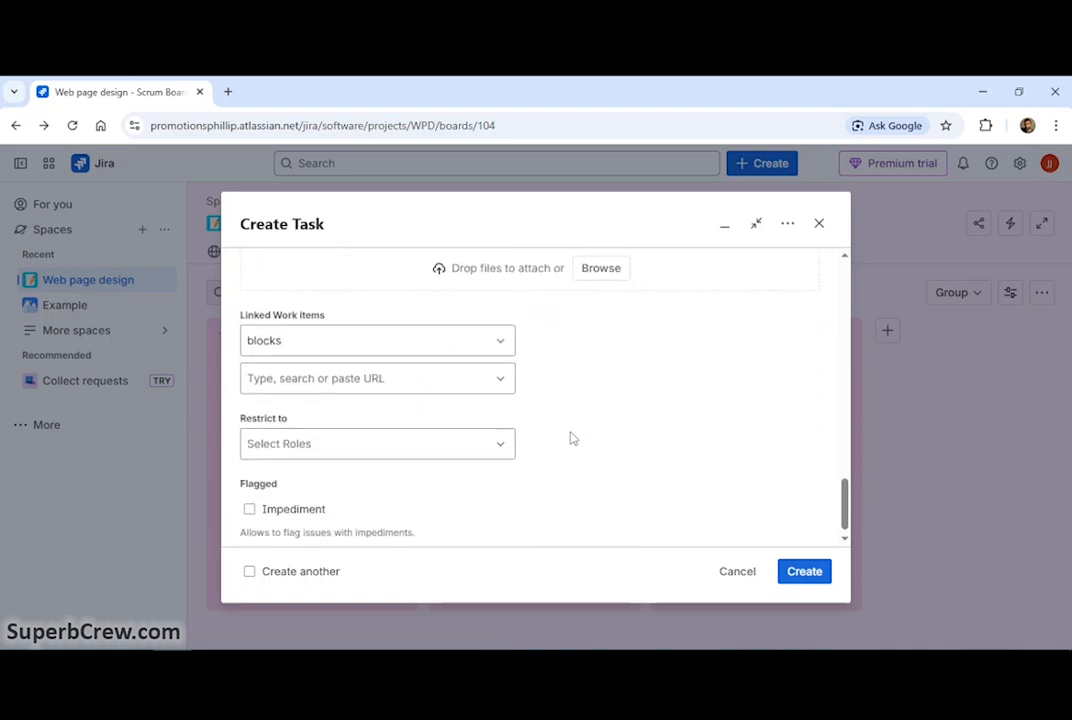
scroll(572, 438, "down", 1)
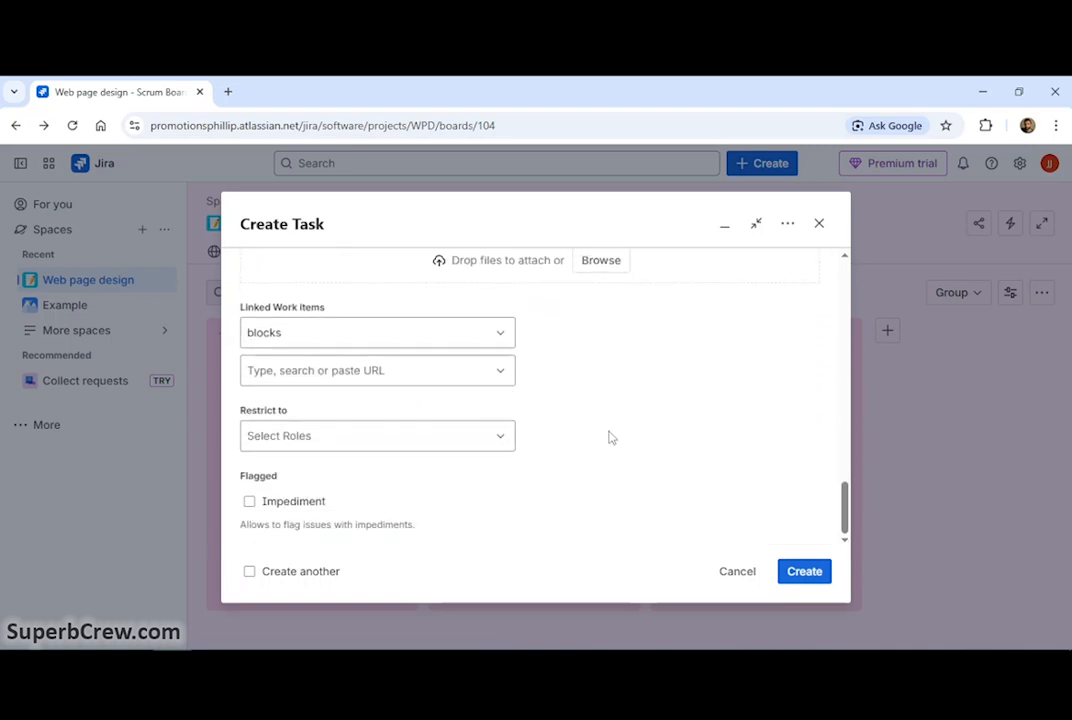
left_click(812, 579)
Step: Open the space's backlog to review its work items
left_click(335, 256)
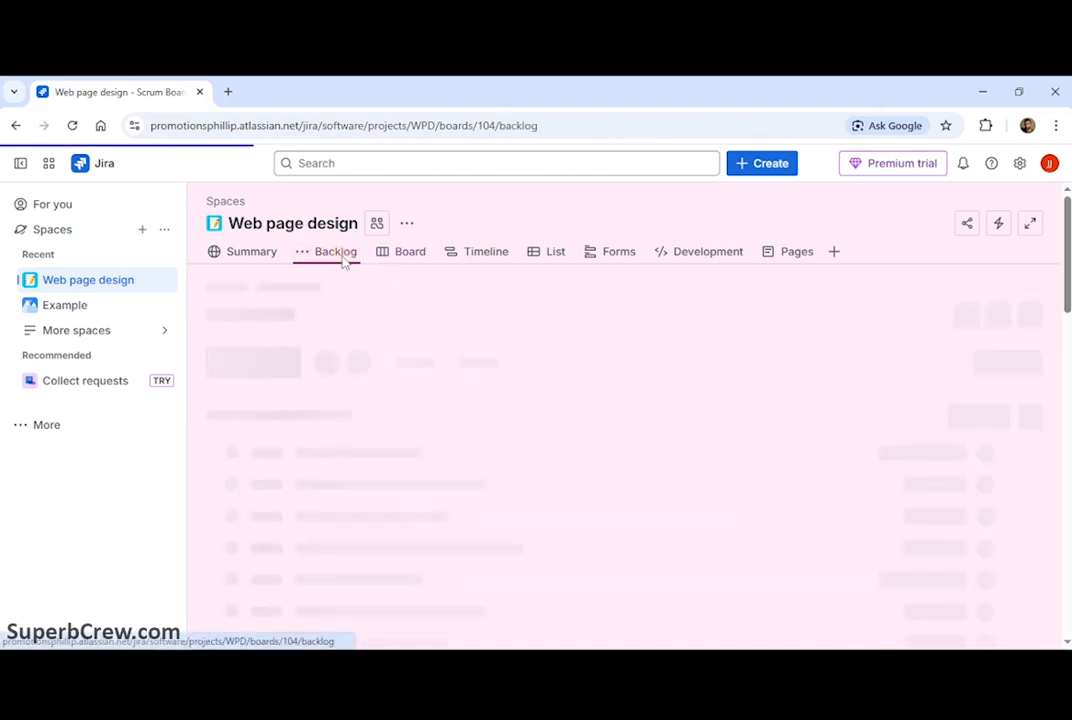
scroll(530, 450, "down", 3)
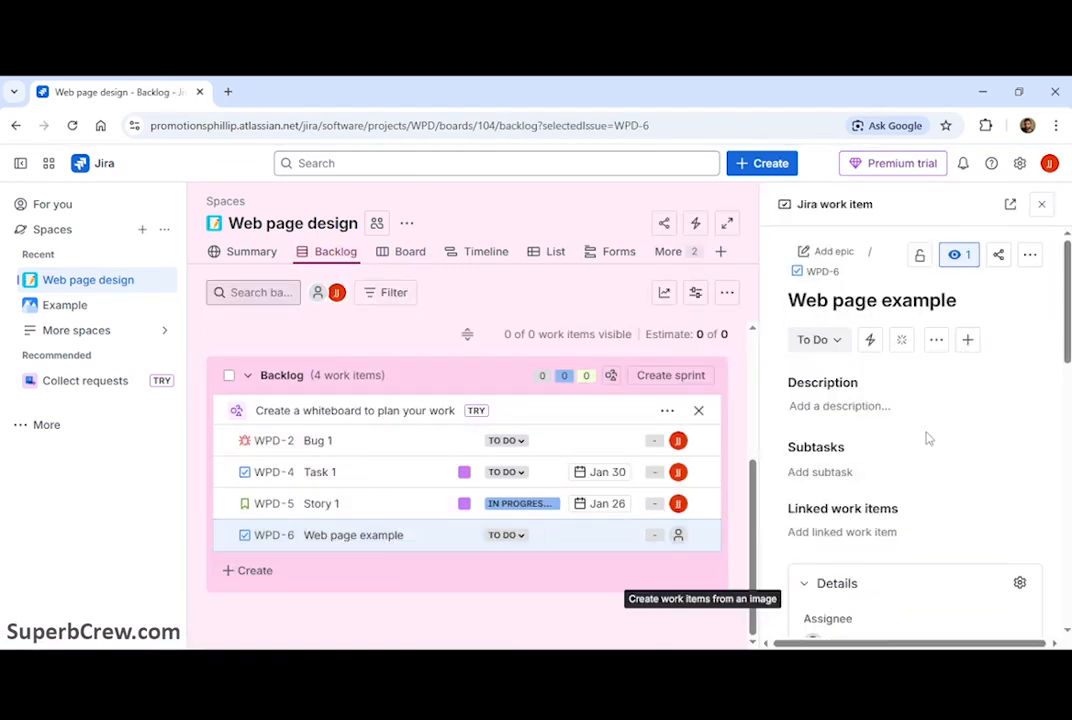
scroll(950, 426, "down", 10)
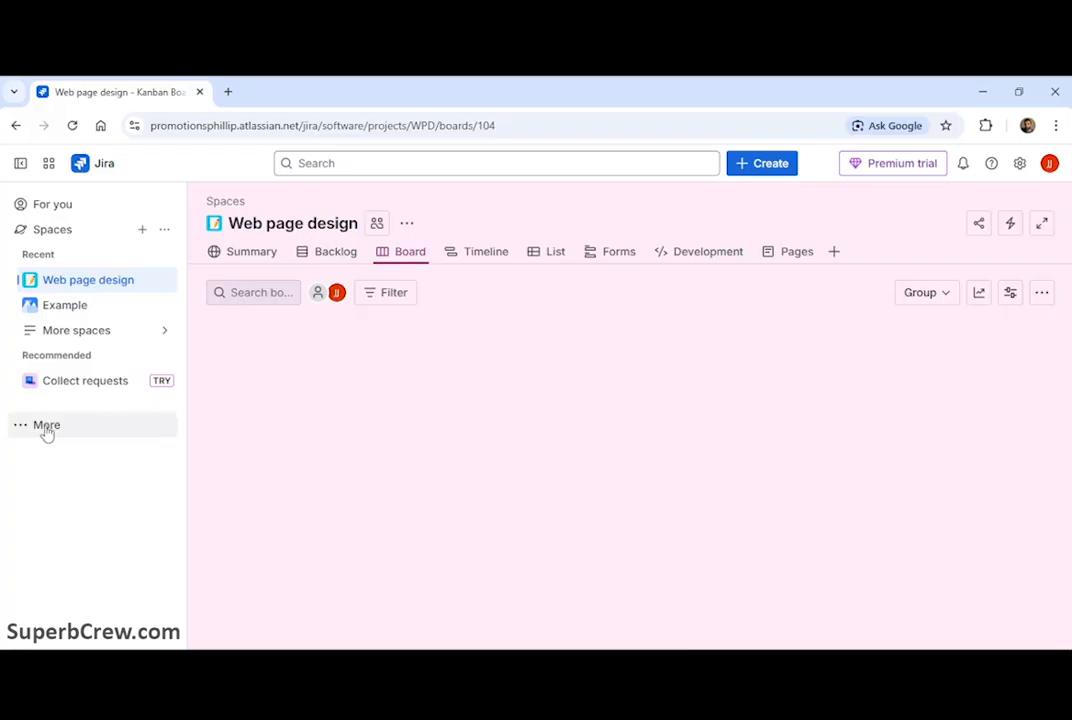
Step: Search the Jira Marketplace apps for github and open the Git Integration for Jira app
left_click(40, 428)
left_click(54, 490)
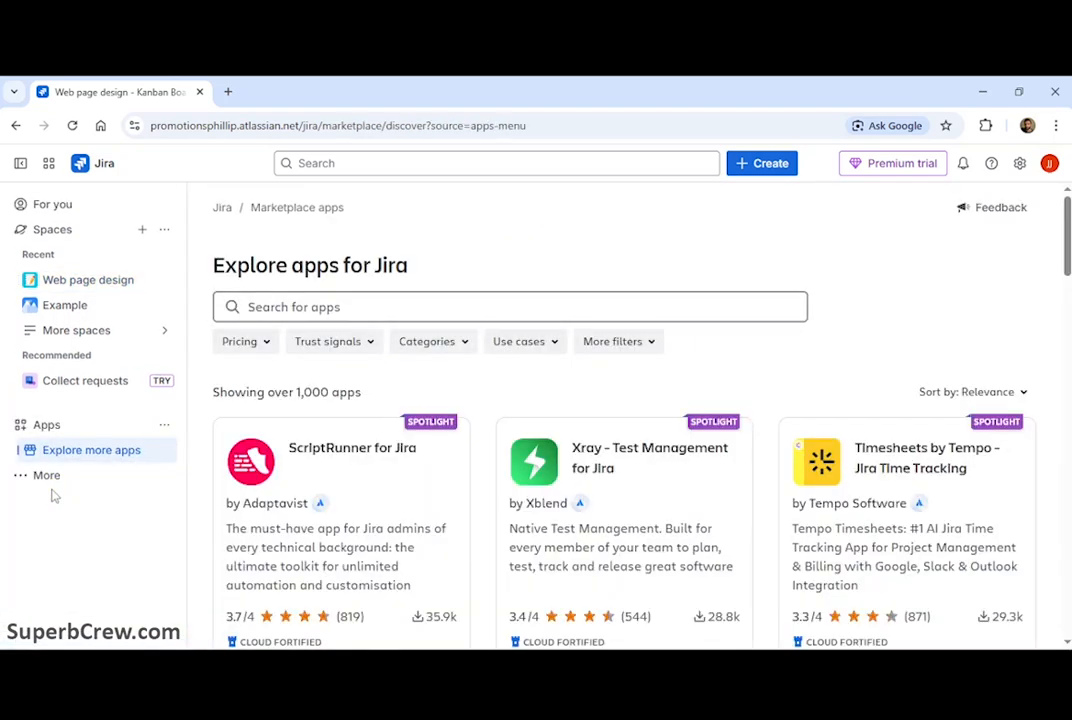
left_click(373, 306)
type("github")
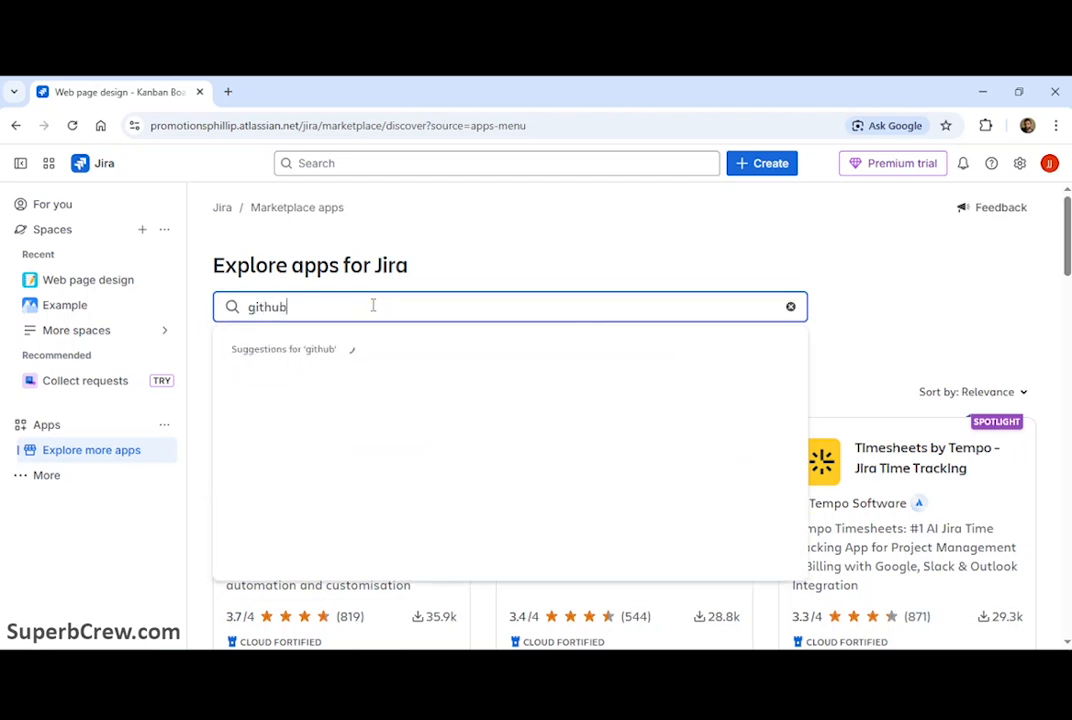
key("Return")
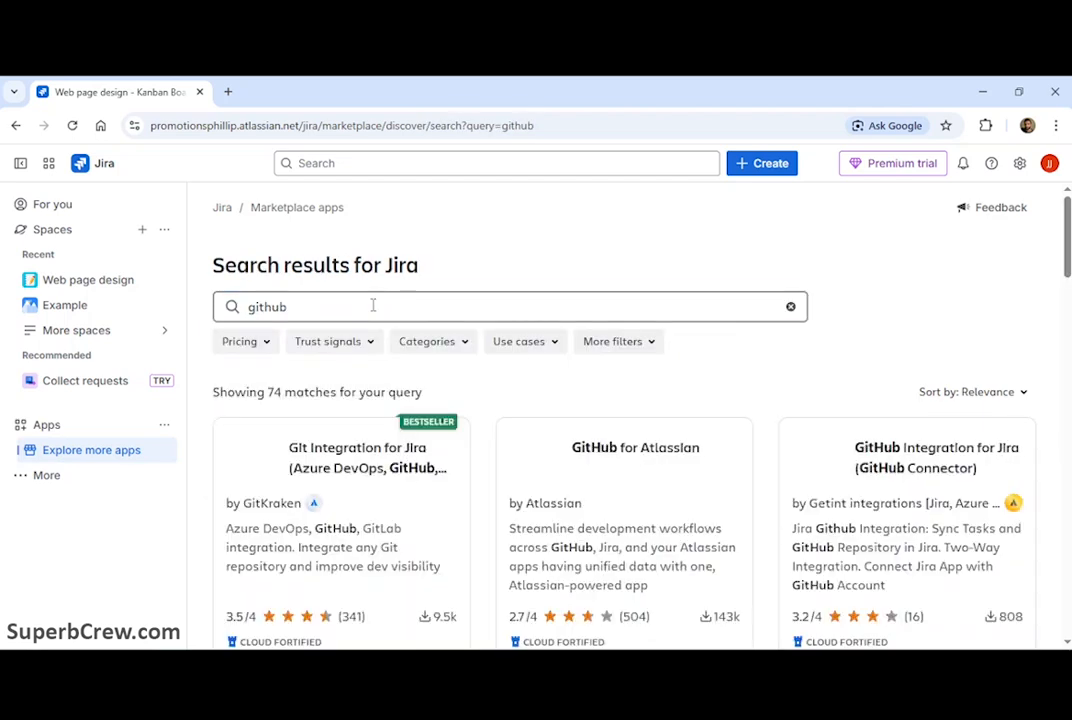
left_click(392, 531)
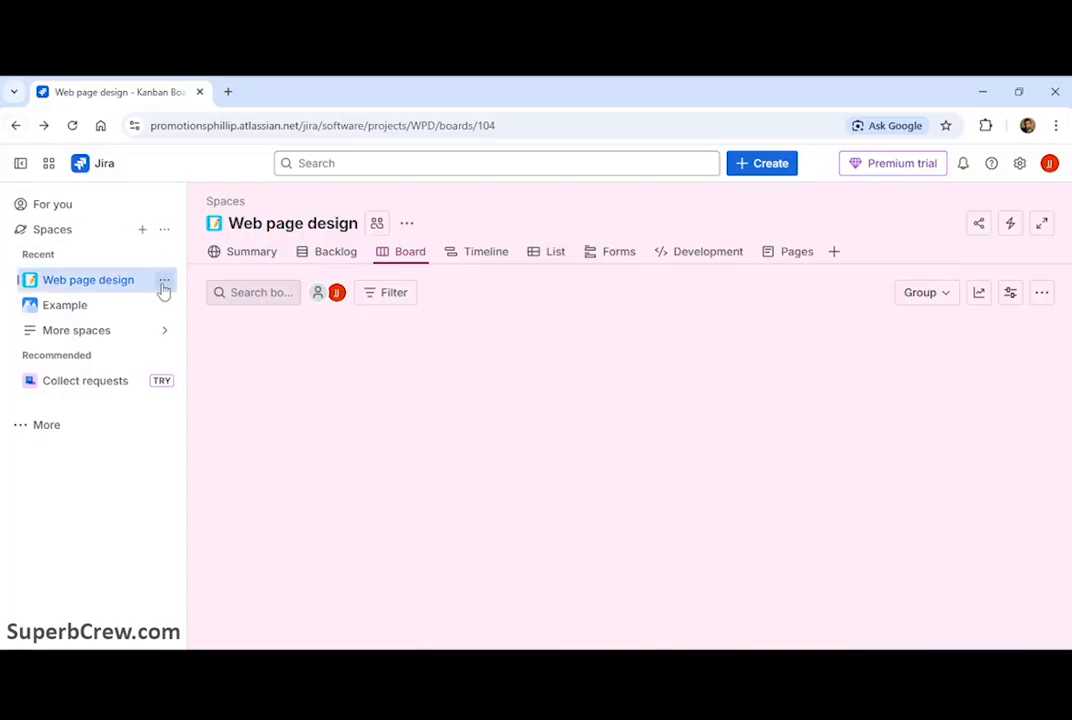
Step: Open the Add people dialog for the Web page design space and review the available roles
left_click(164, 286)
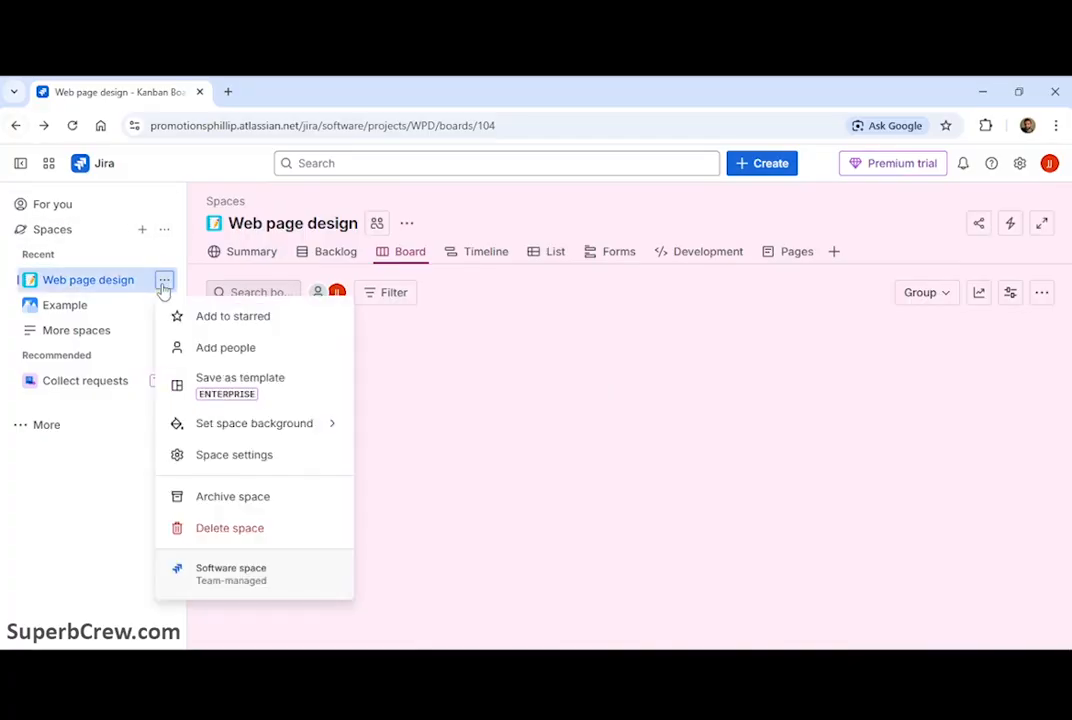
left_click(252, 350)
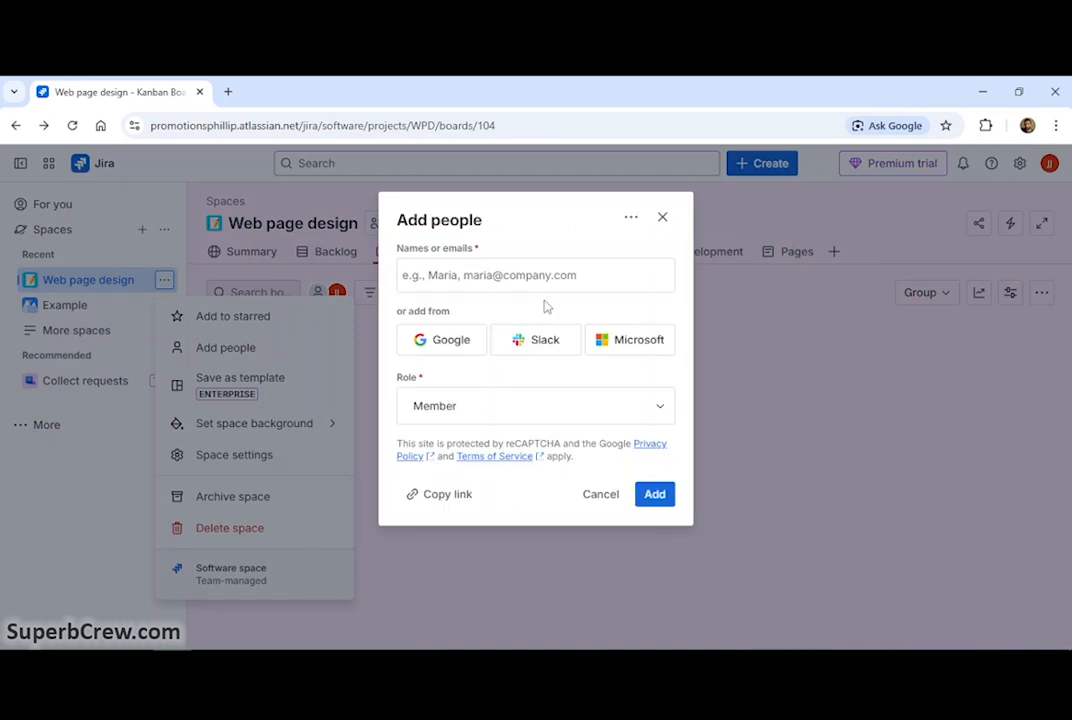
left_click(471, 407)
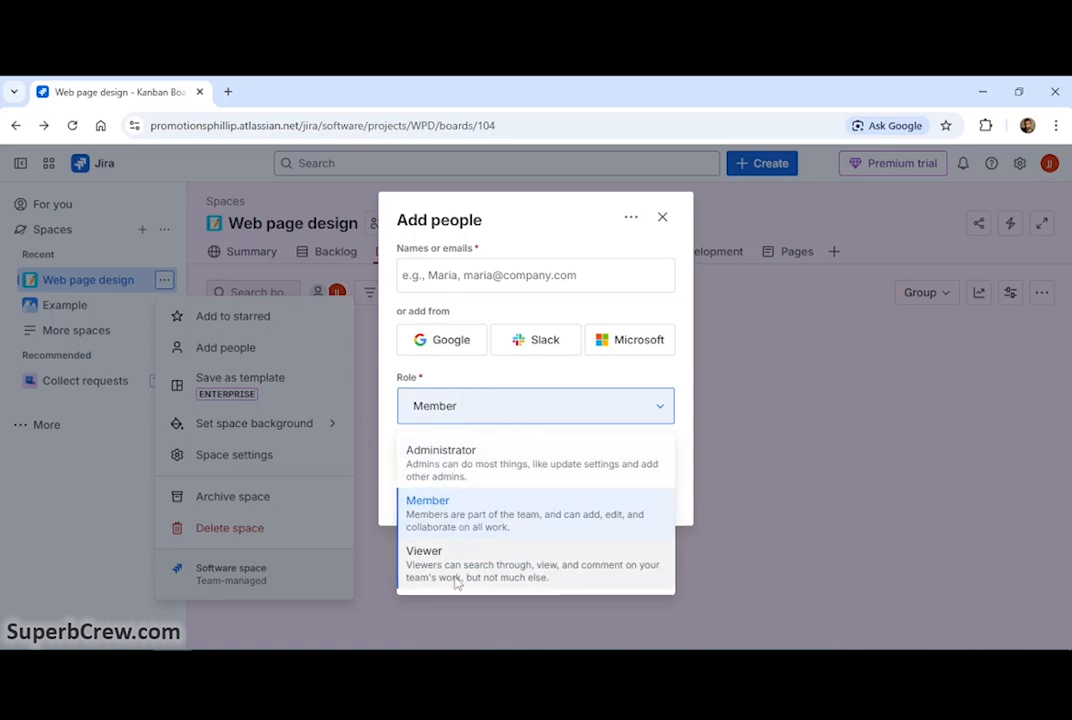
left_click(502, 407)
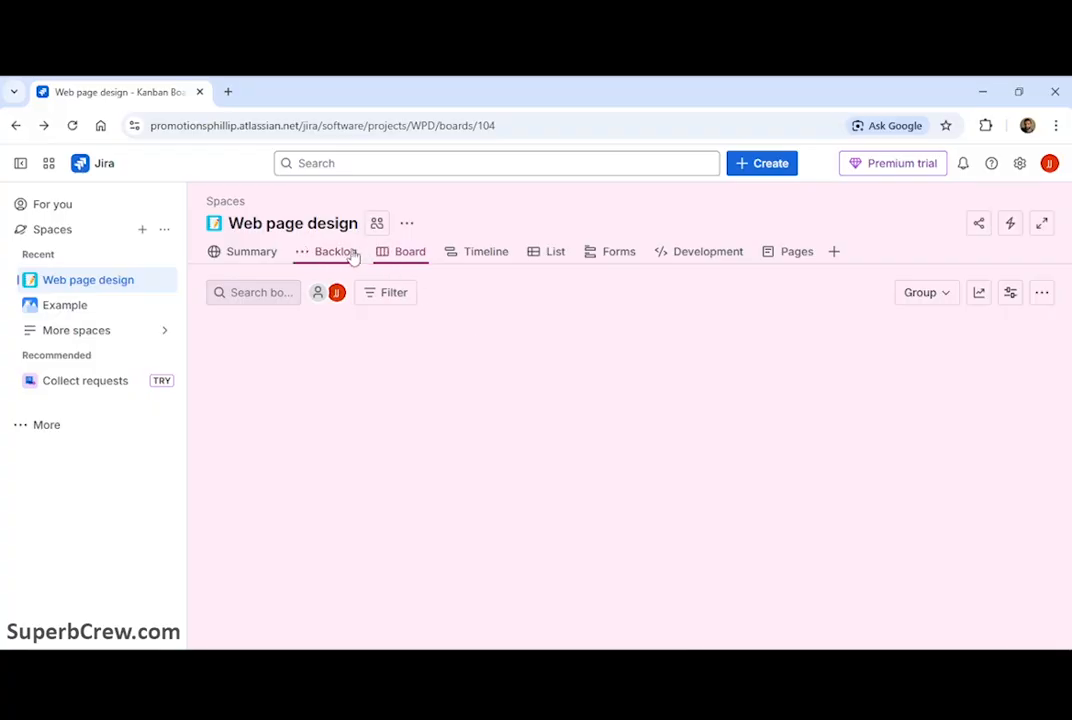
Step: Move the Bug 1 work item from the backlog into WPD Sprint 2
left_click(348, 254)
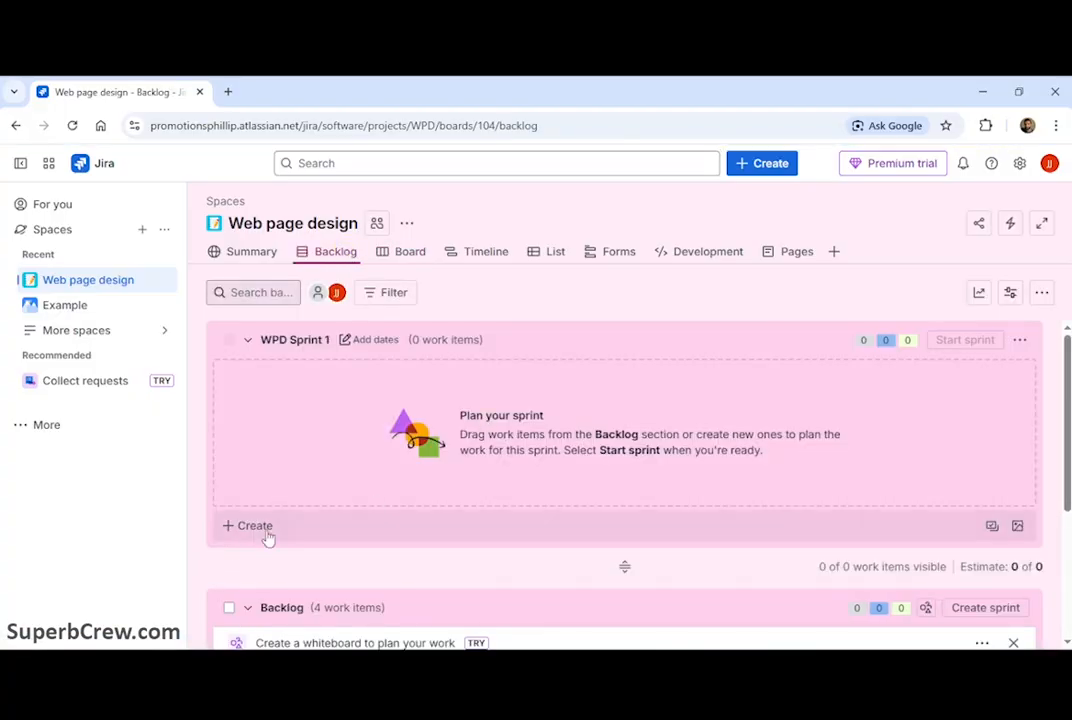
left_click(252, 528)
left_click(265, 480)
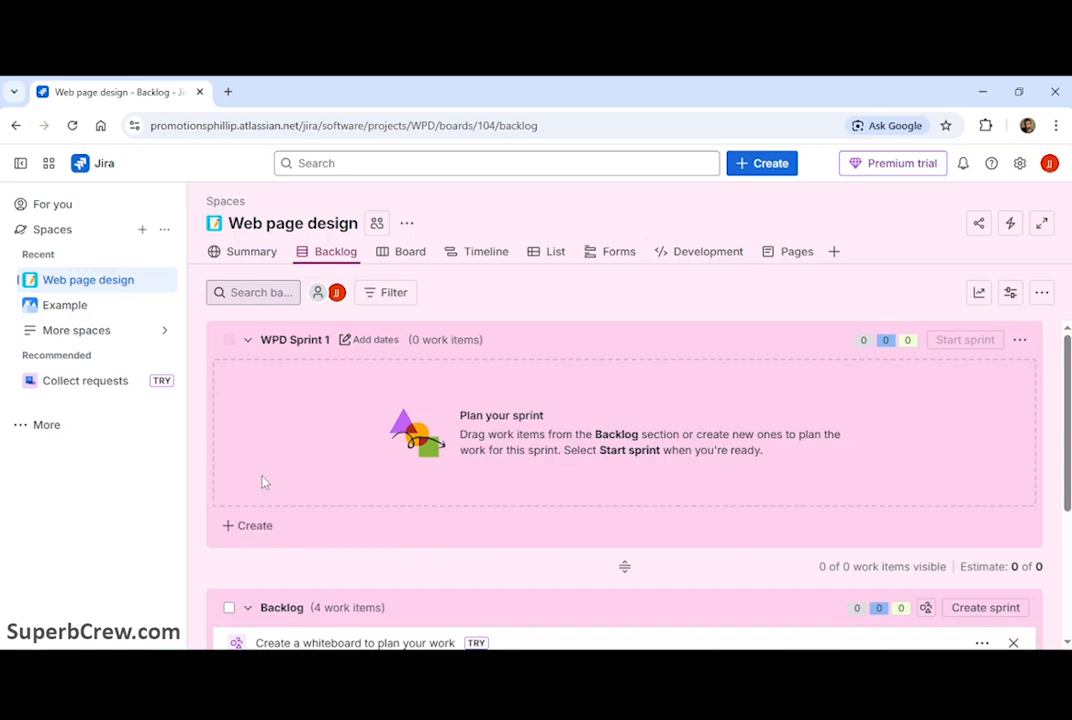
scroll(280, 458, "down", 2)
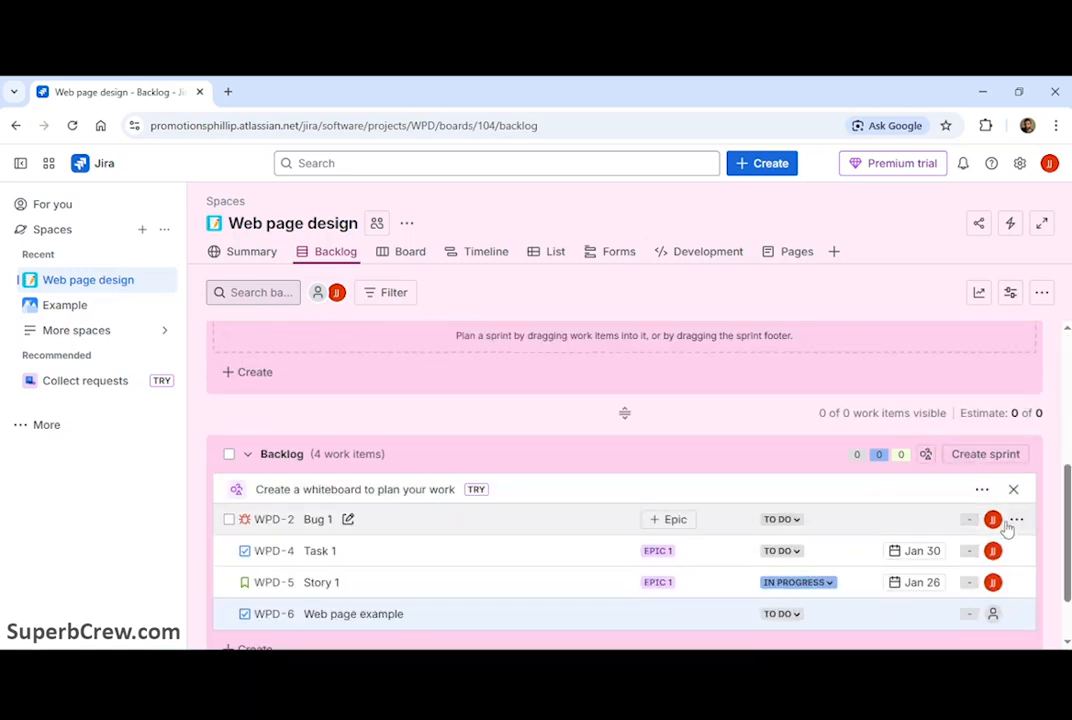
left_click(1016, 517)
mouse_move(921, 270)
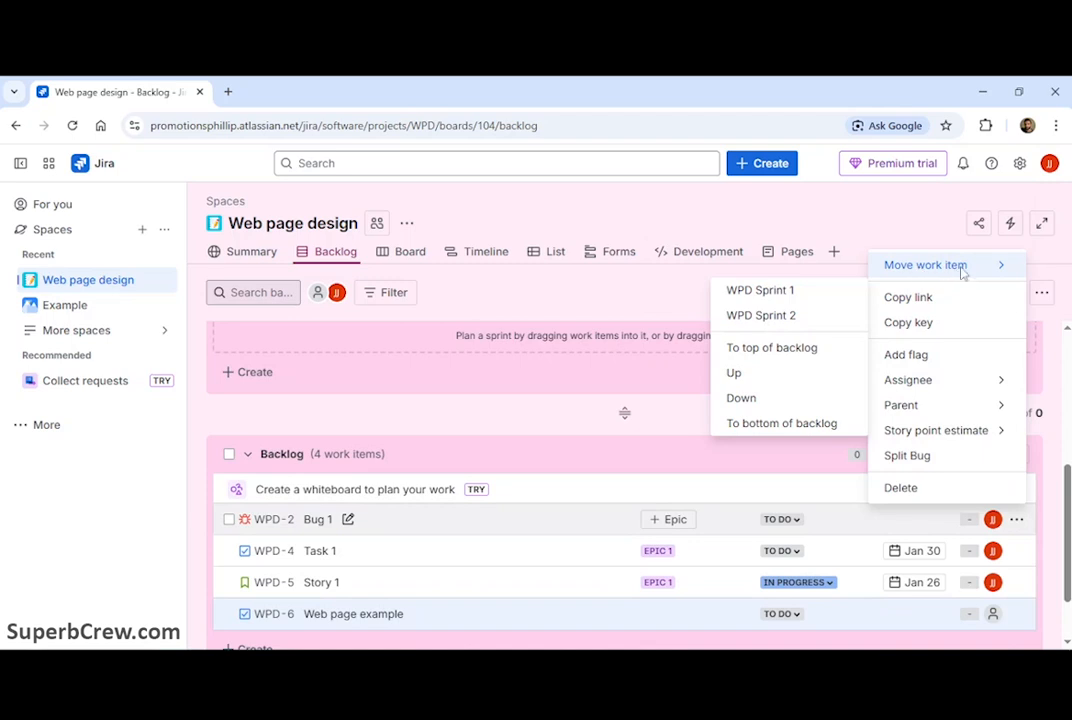
left_click(761, 315)
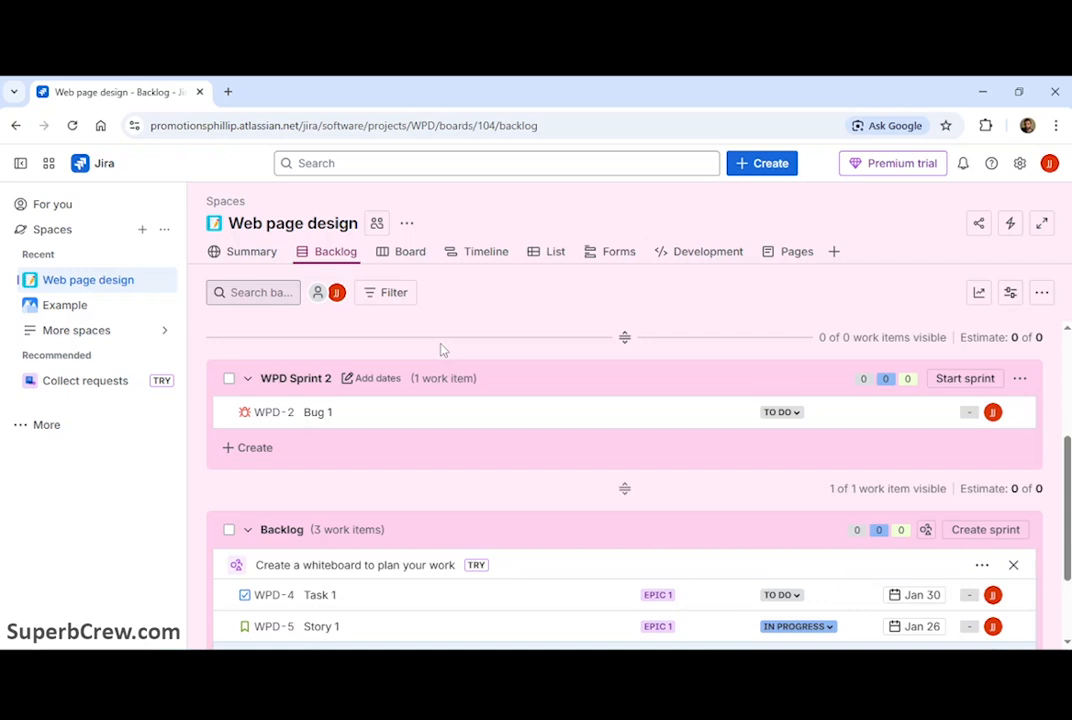
Step: Add the Calendar view to the space navigation
left_click(834, 251)
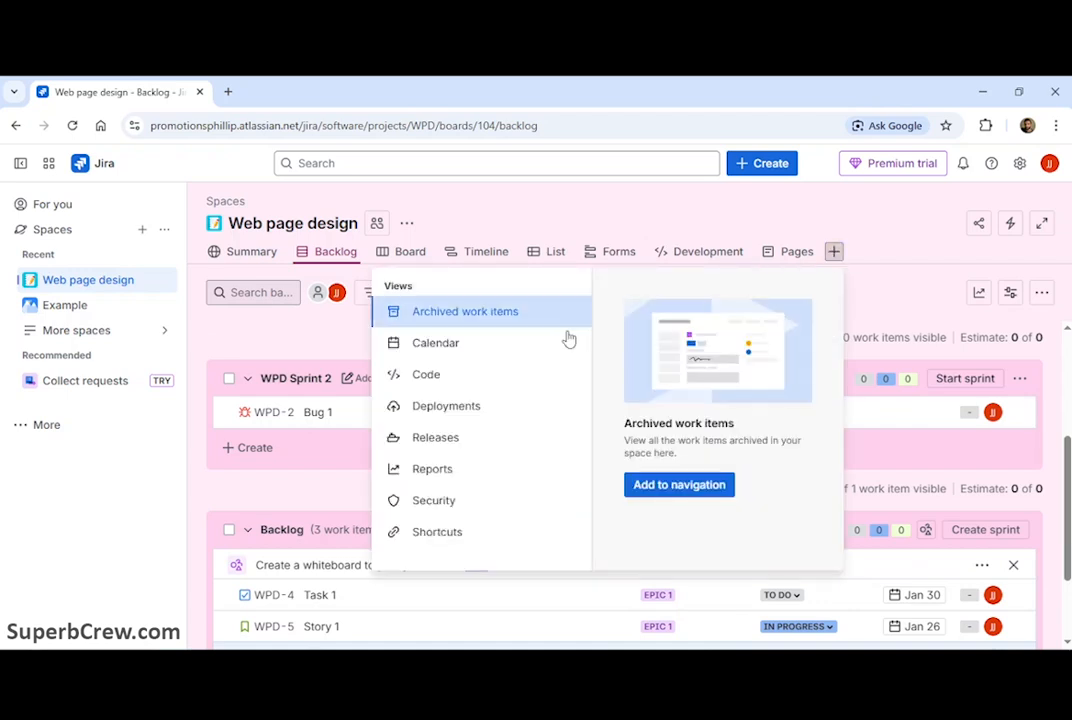
left_click(638, 486)
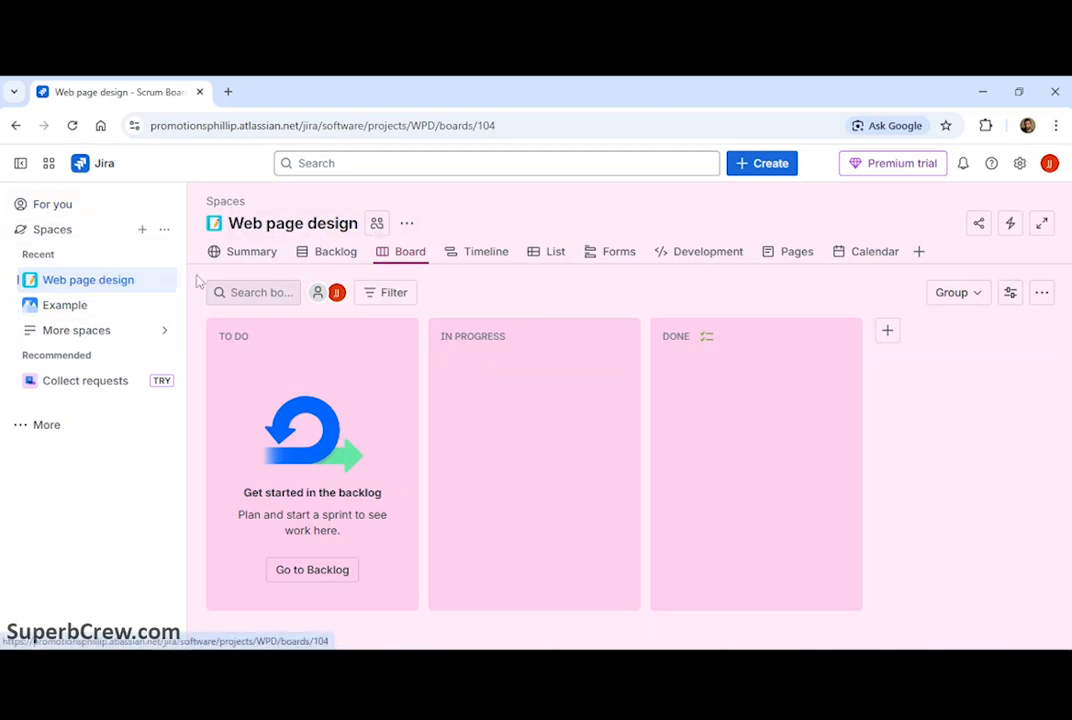
Step: Add the Reports view to the space navigation and browse the available reports
left_click(918, 252)
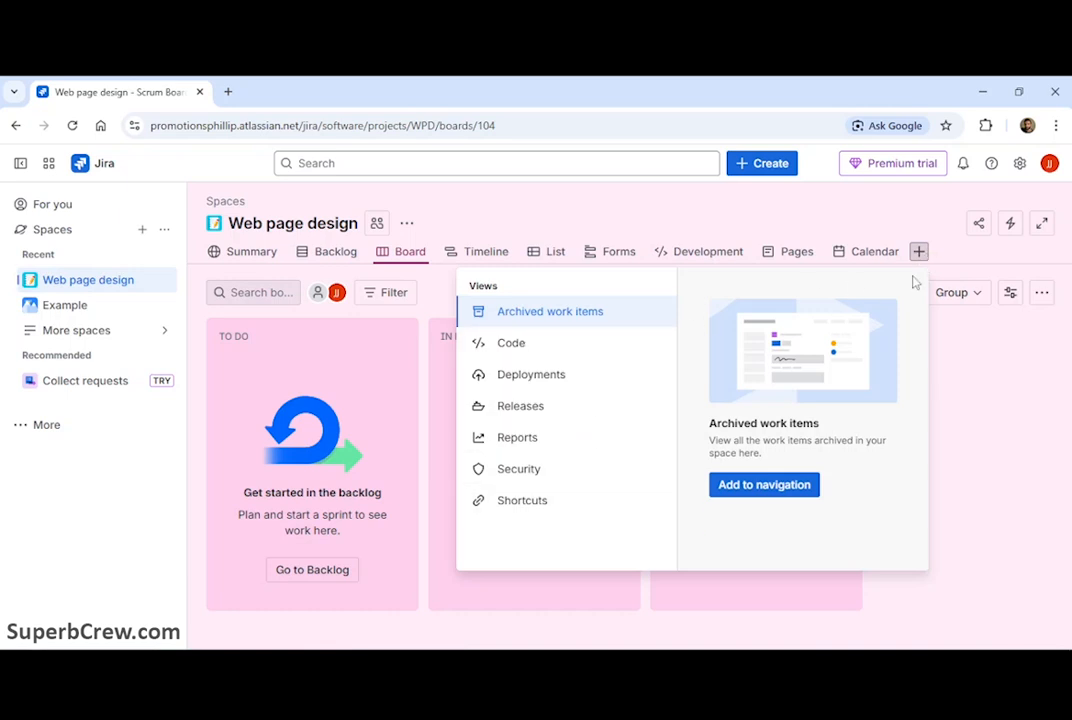
left_click(962, 259)
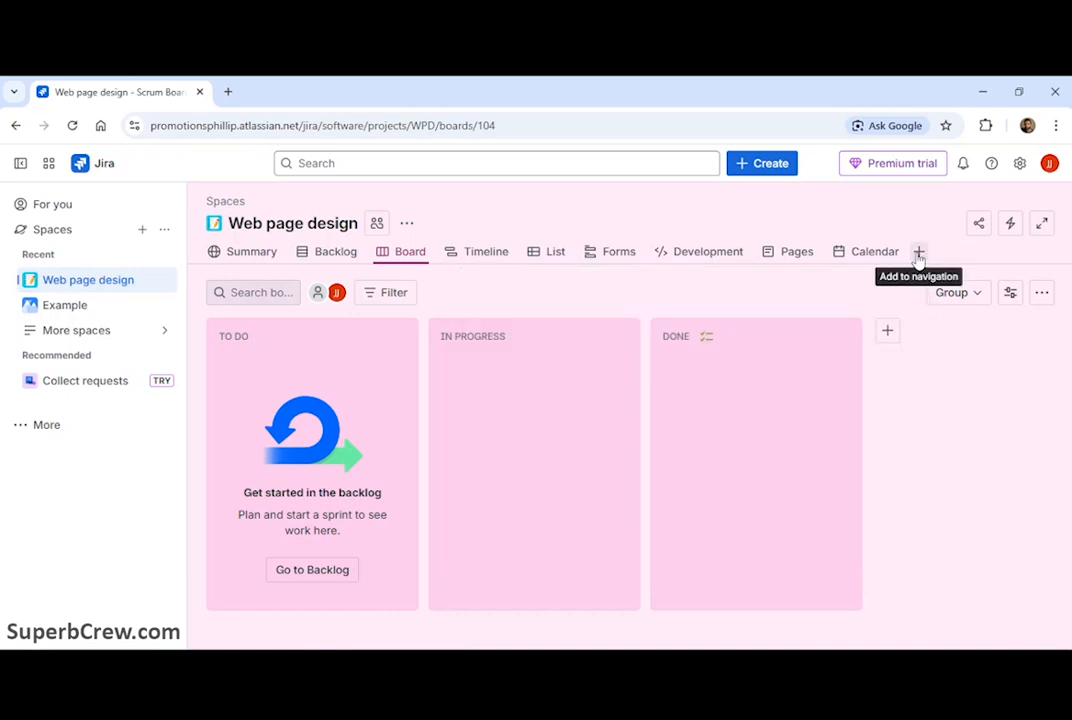
left_click(918, 253)
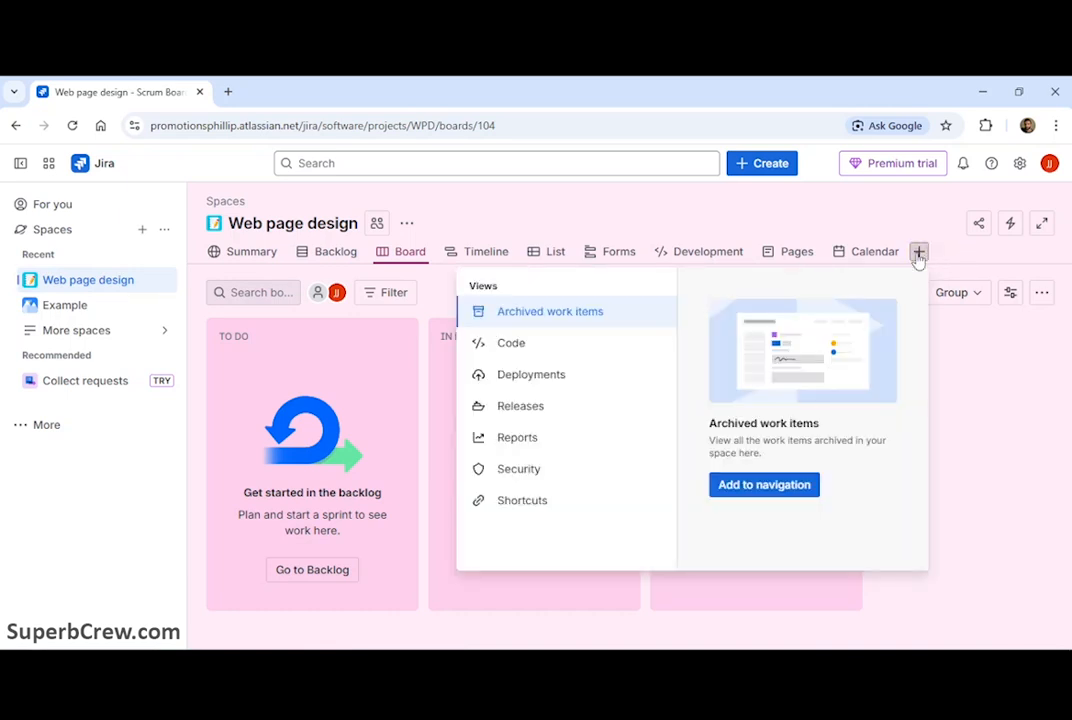
left_click(555, 441)
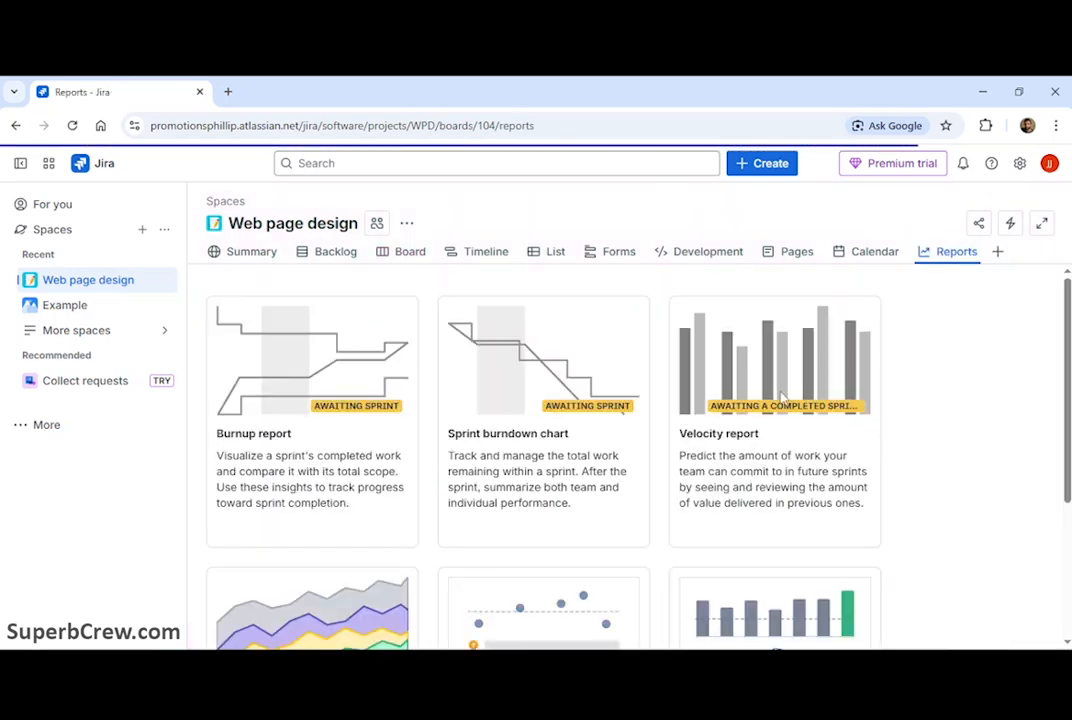
scroll(781, 393, "down", 2)
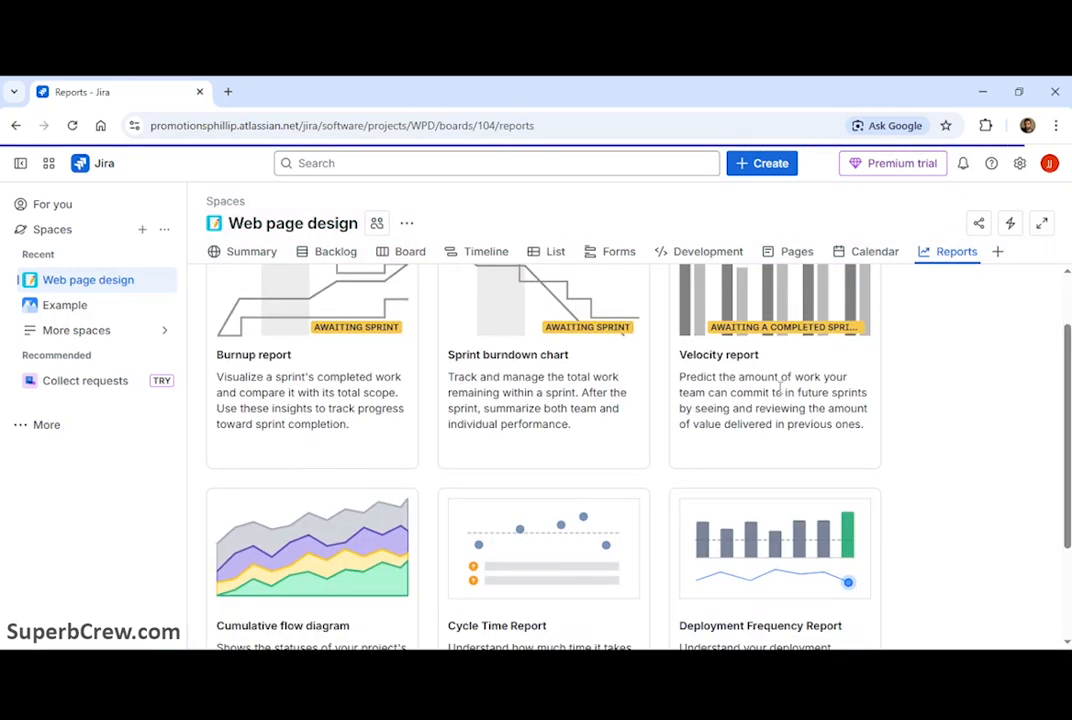
scroll(781, 388, "down", 3)
scroll(779, 390, "up", 4)
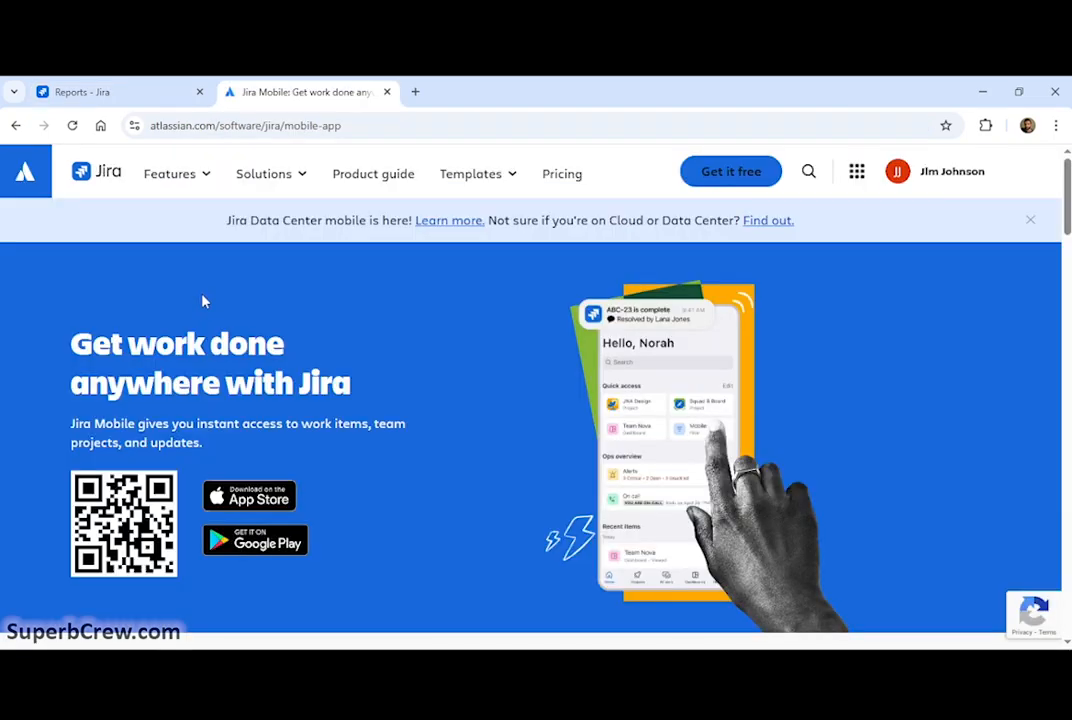
Step: Browse the Jira Mobile page and the Atlassian Community Learning and Forums pages
left_click(390, 125)
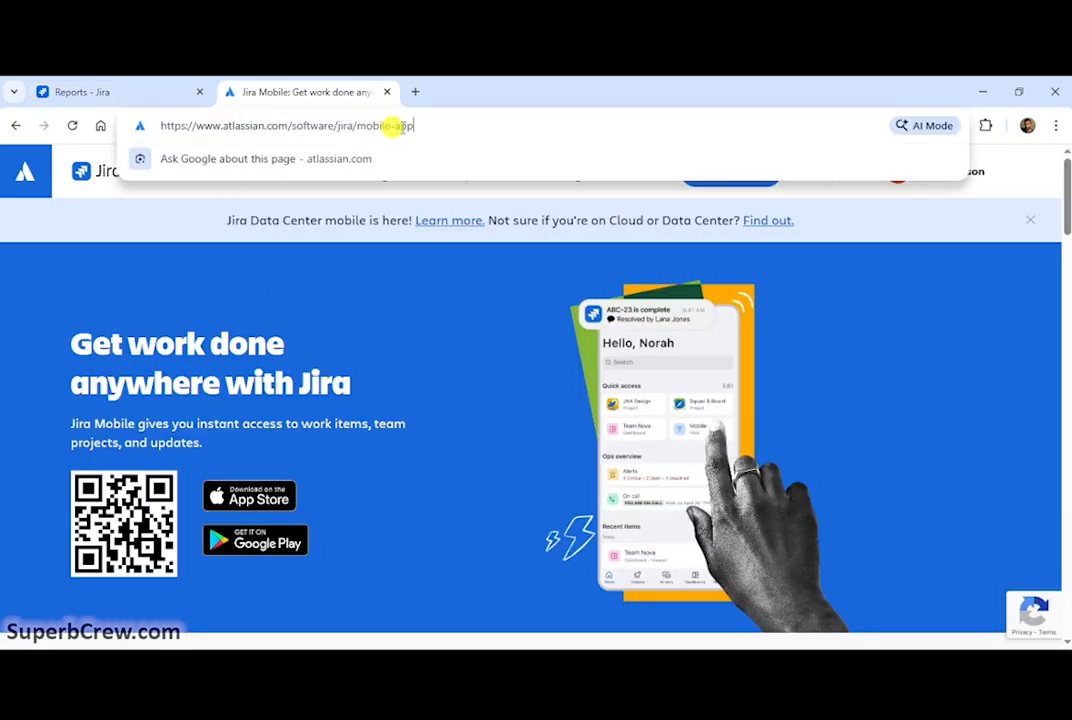
left_click(340, 285)
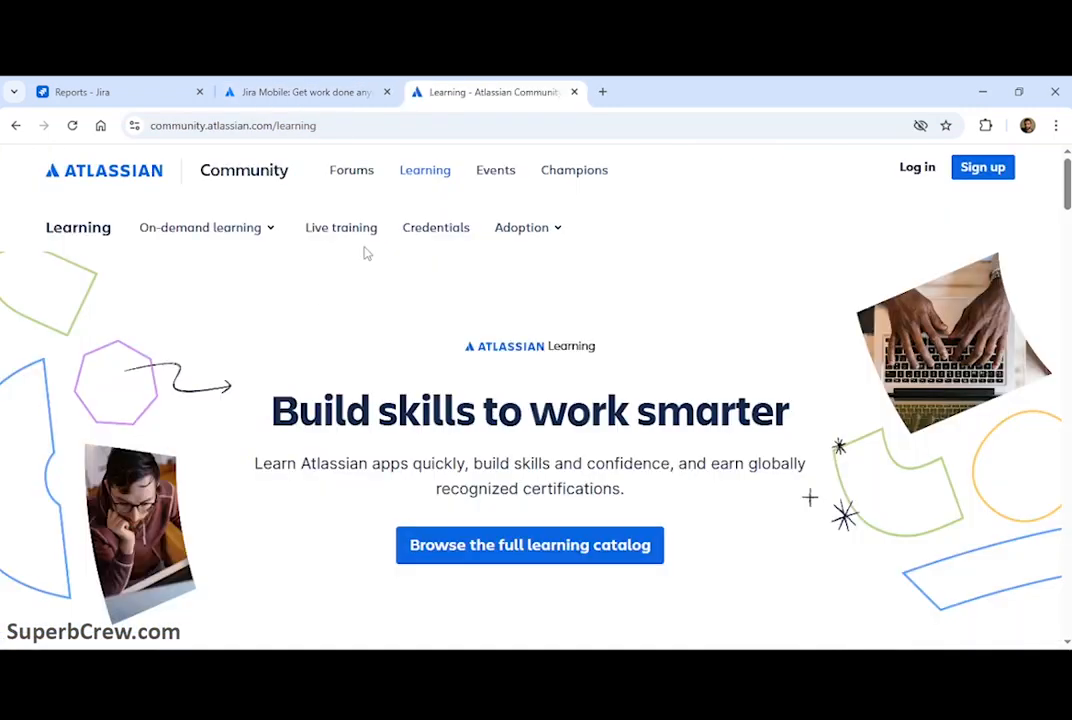
left_click(354, 125)
left_click(514, 128)
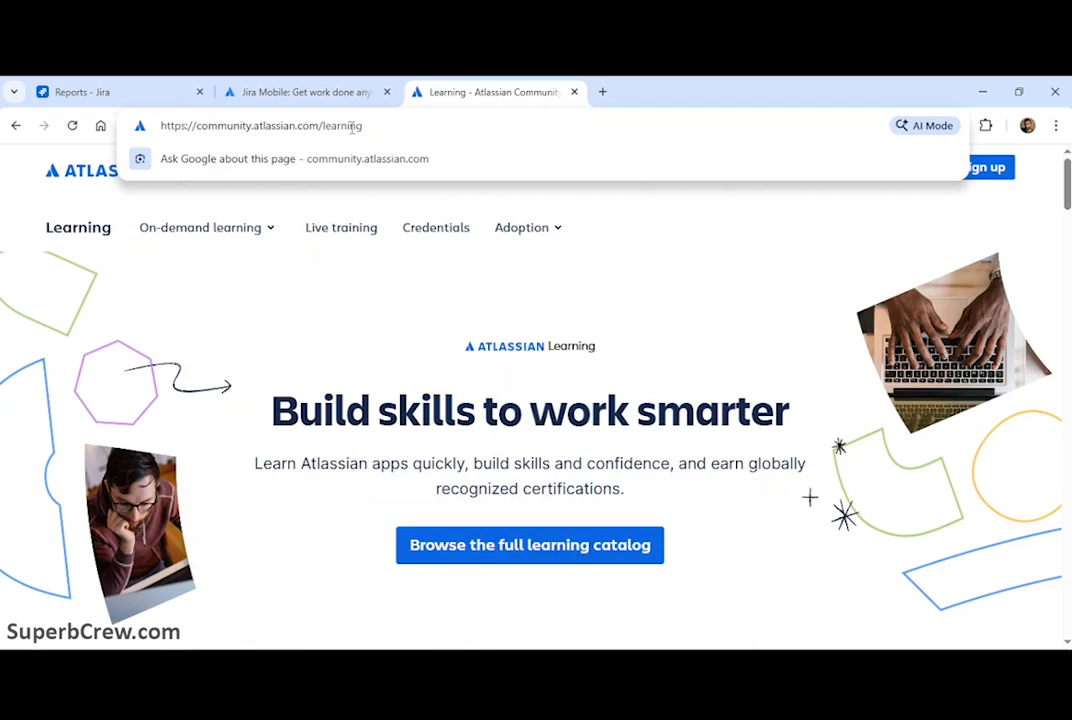
left_click(731, 336)
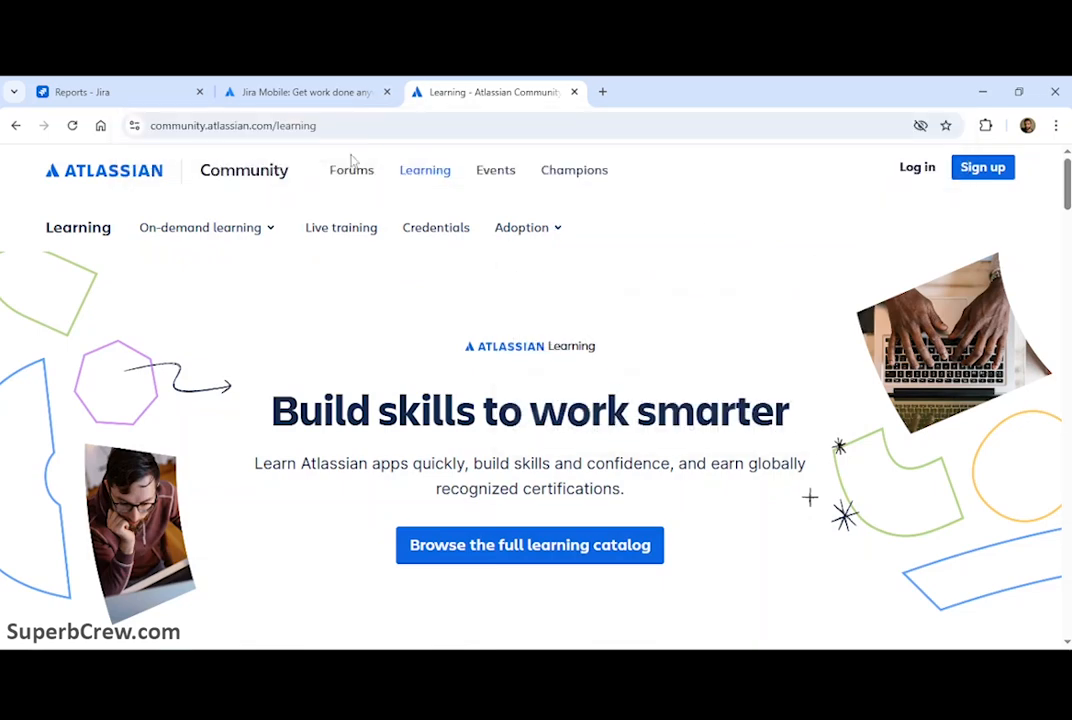
left_click(352, 171)
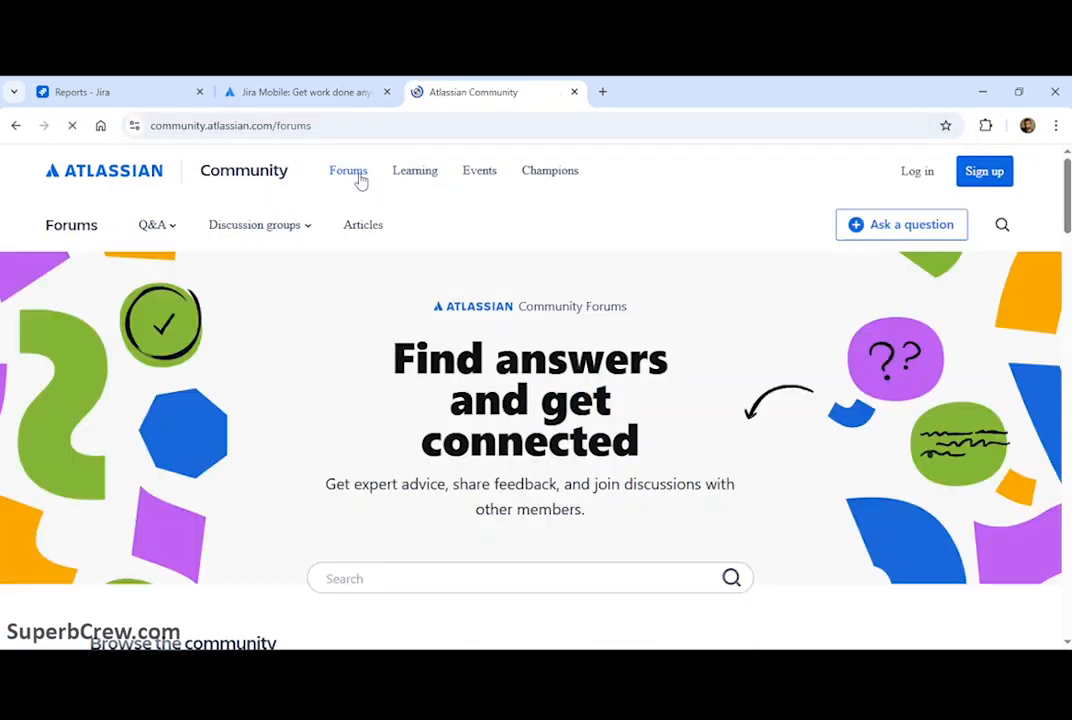